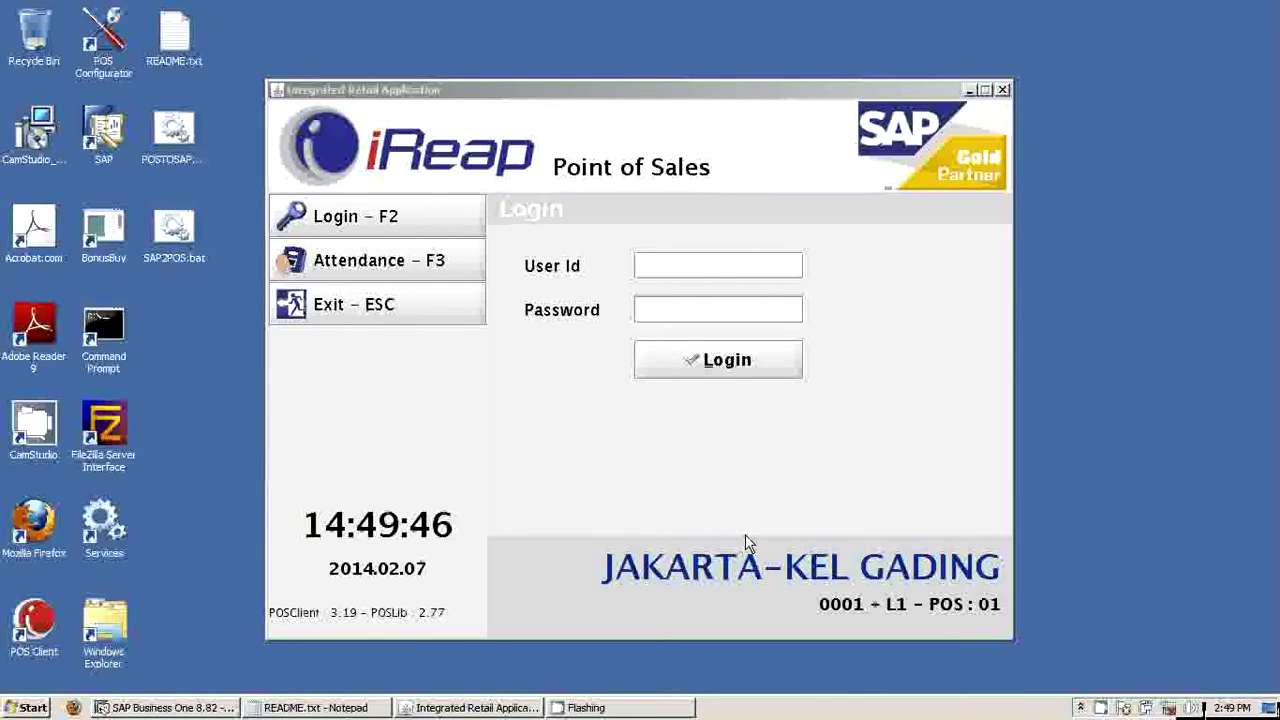
Log in to iReap Point of Sales as user IT with the account password
left_click(668, 262)
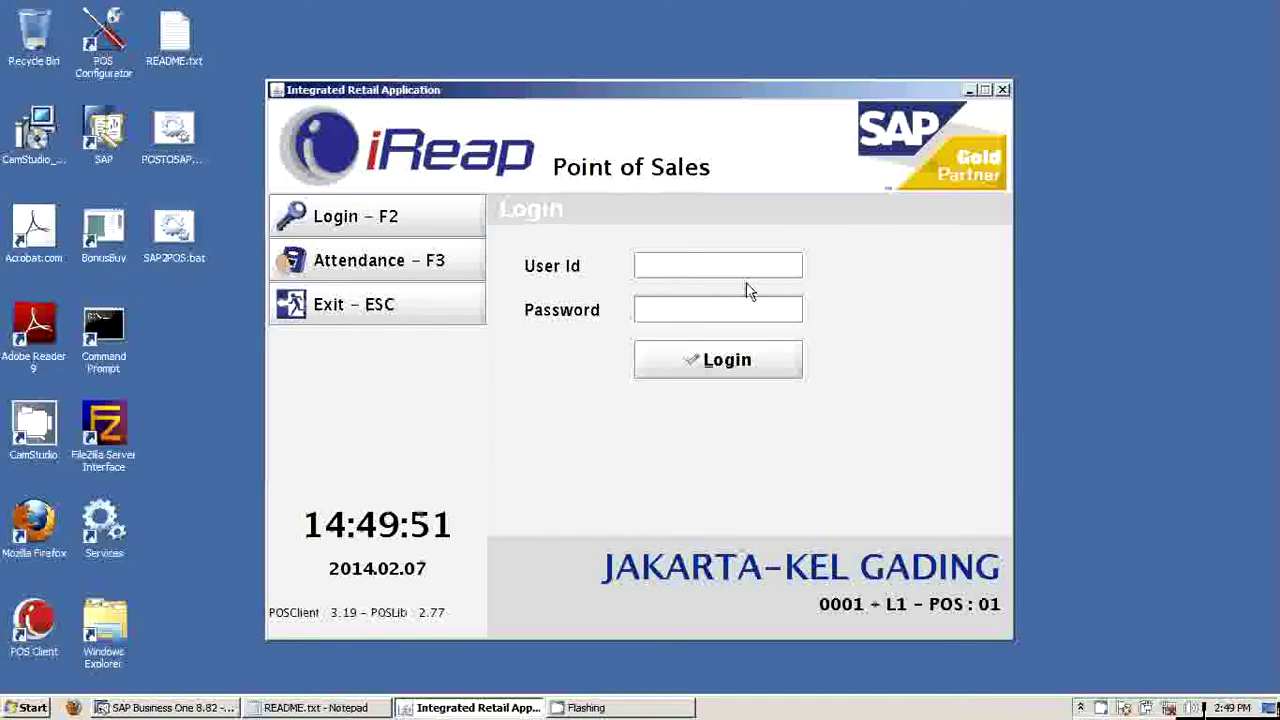
type("it")
key("Tab")
type("******")
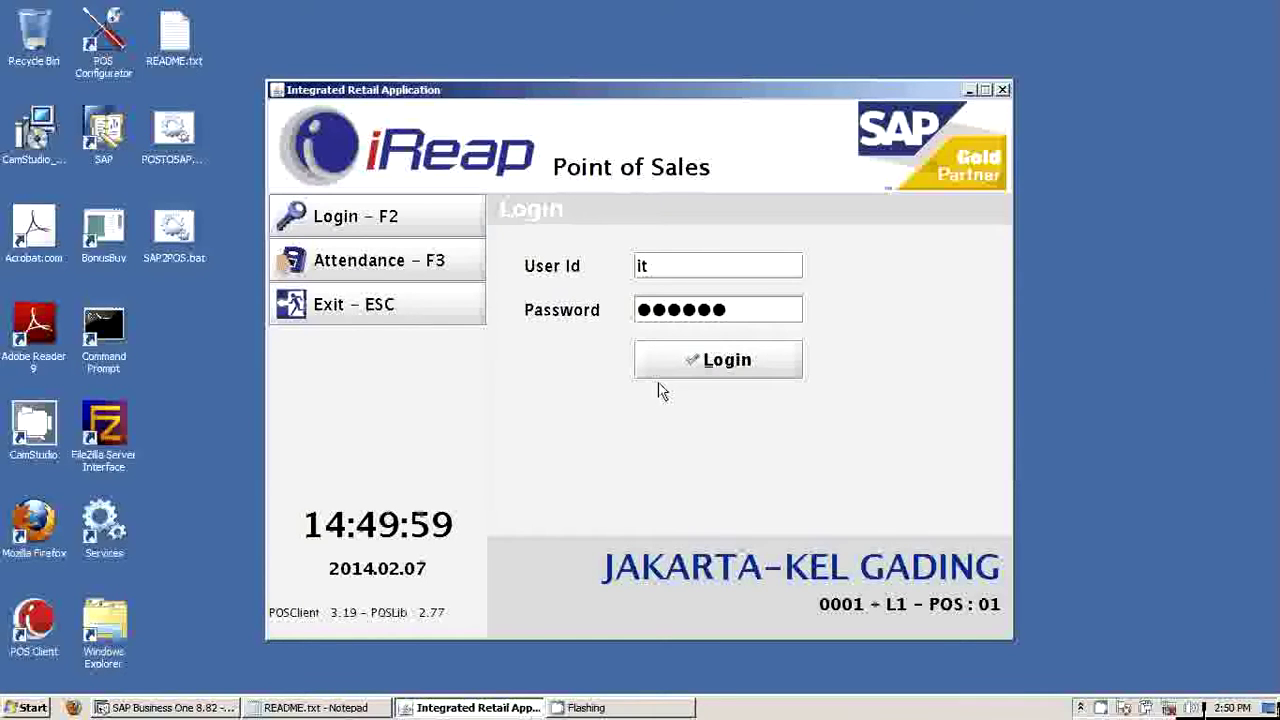
key("Return")
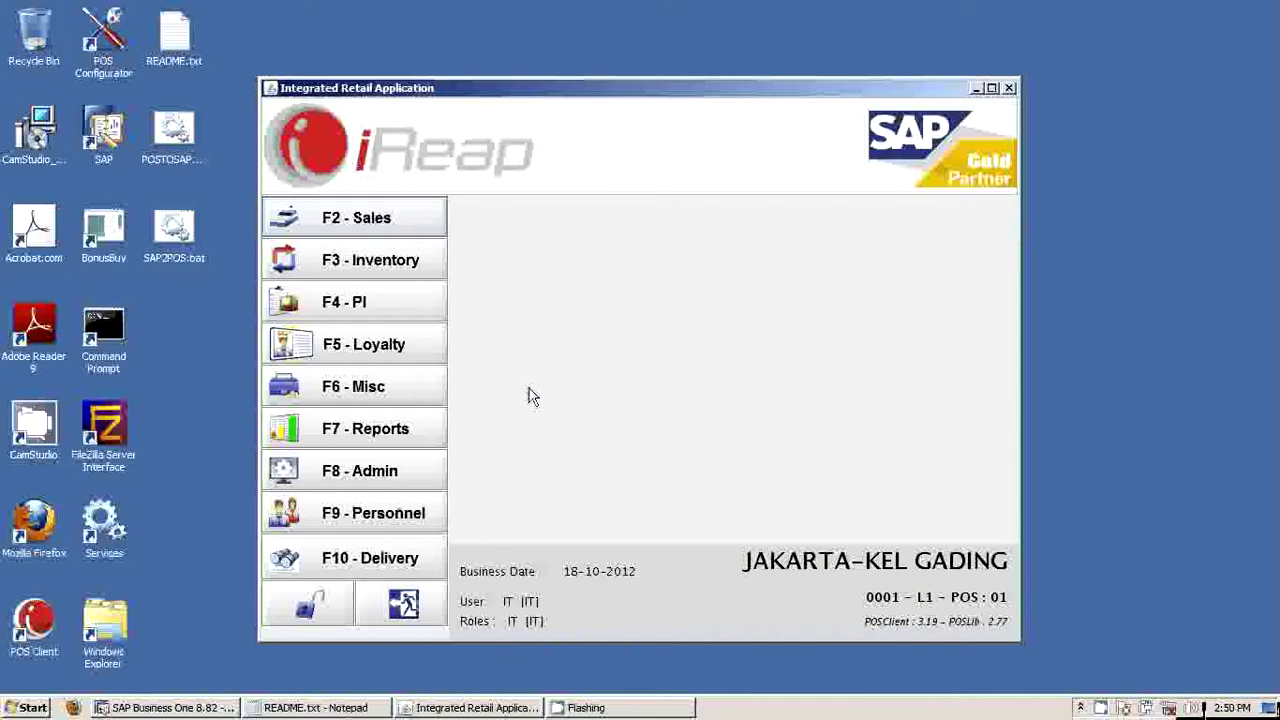
Start a new sale, add barcode 11161641 (Philips Coffee Maker) and set its quantity to 10
left_click(410, 221)
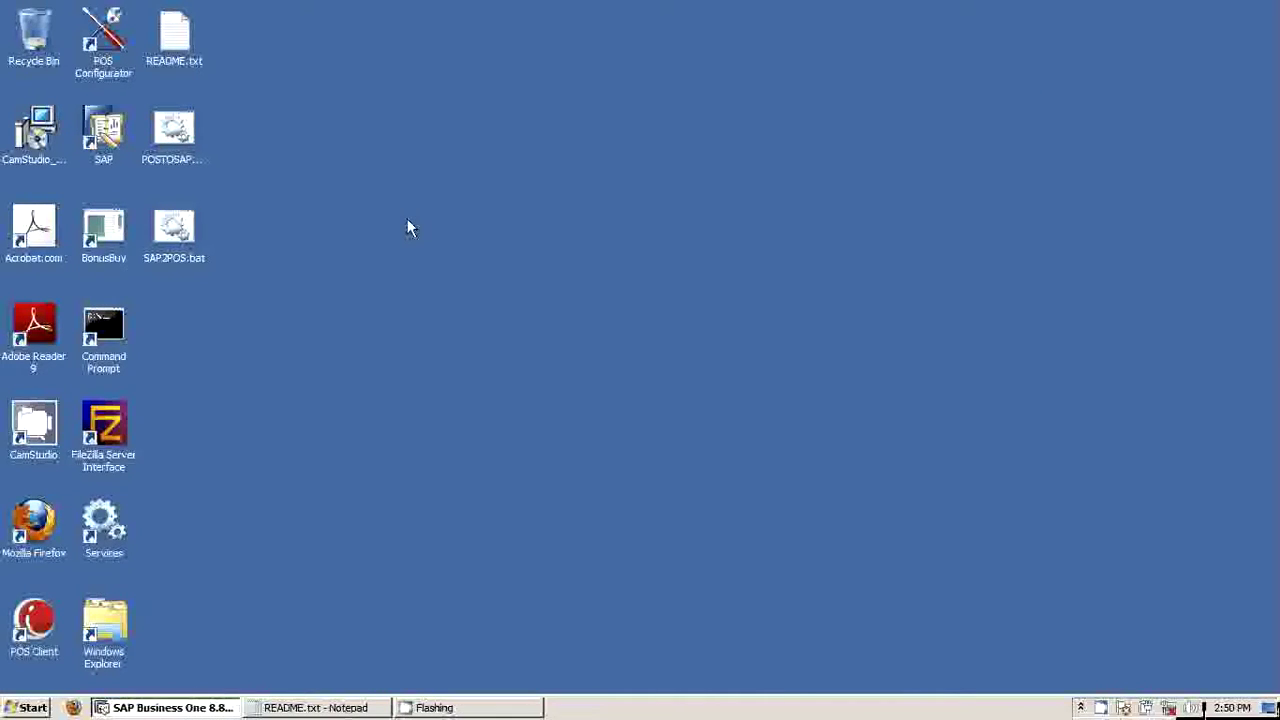
right_click(1106, 710)
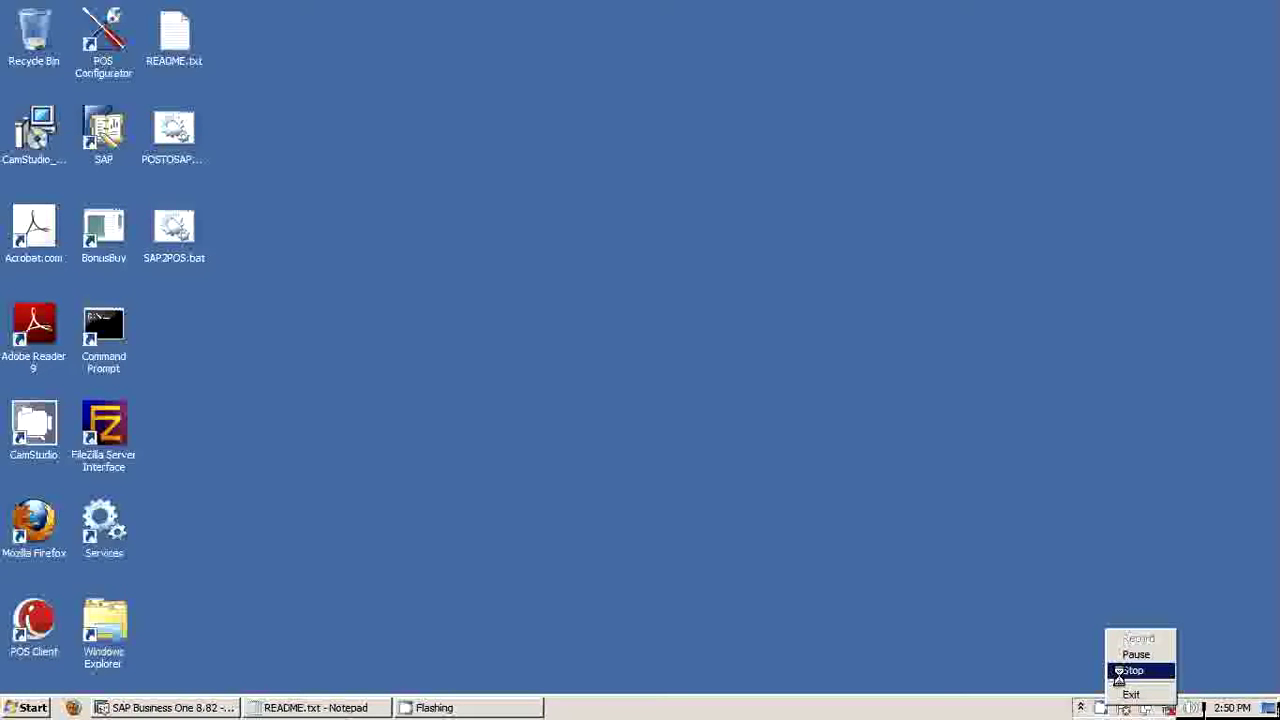
left_click(1119, 678)
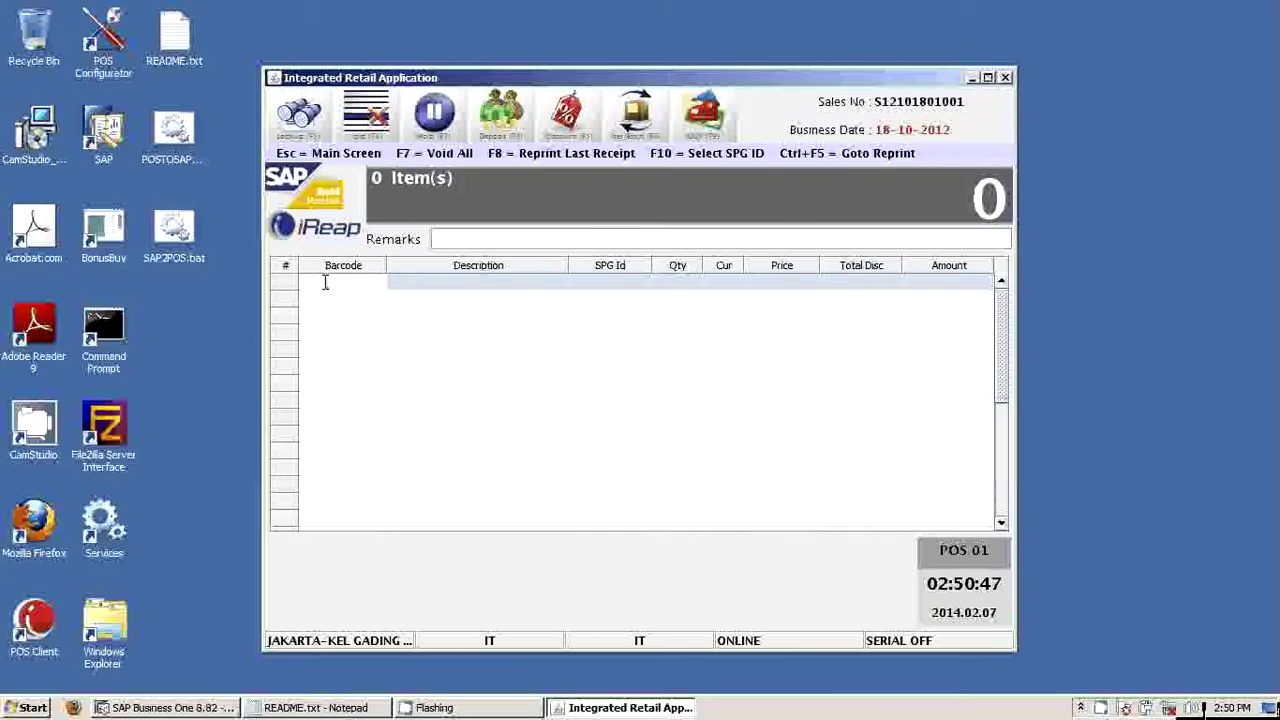
type("11161641")
key("Return")
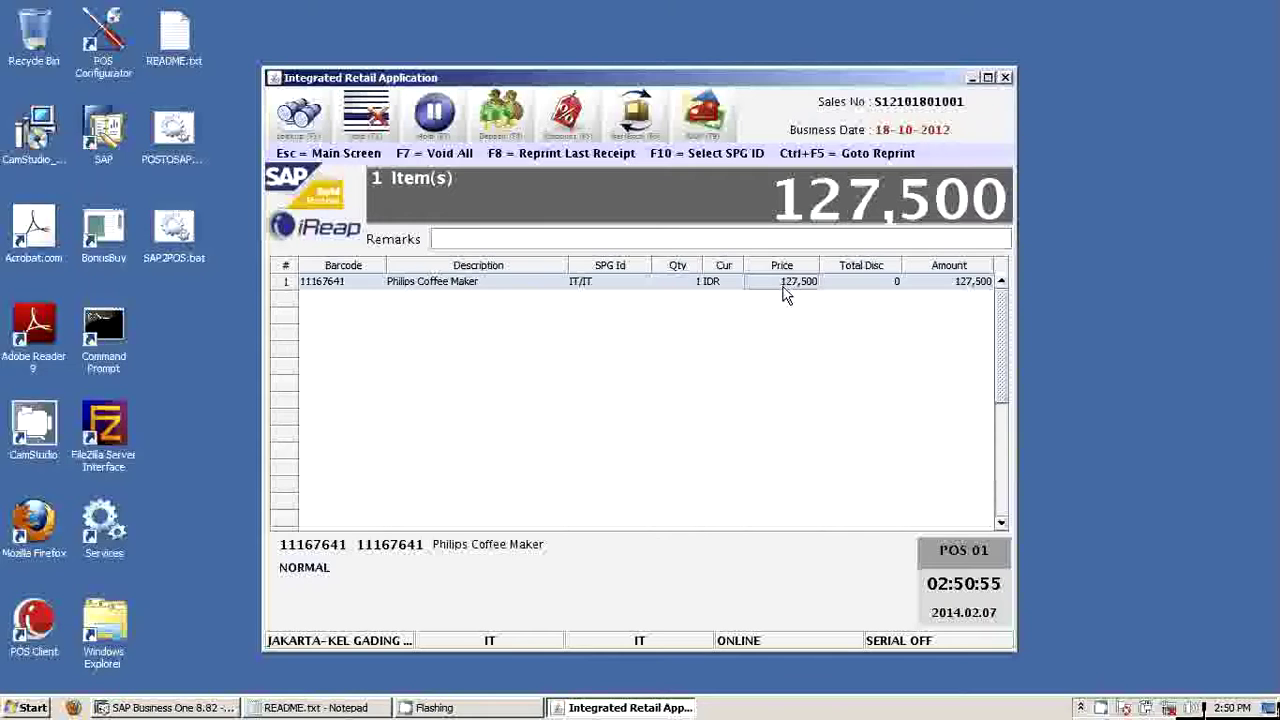
double_click(688, 284)
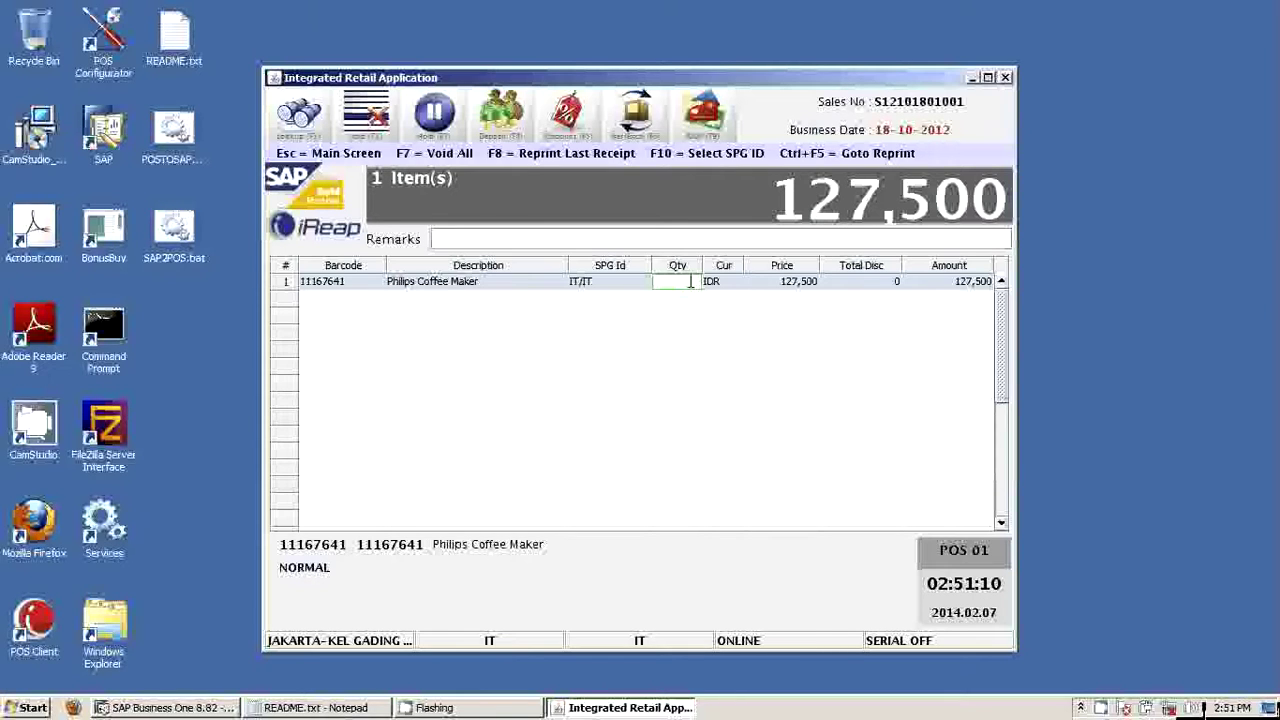
type("10")
key("Return")
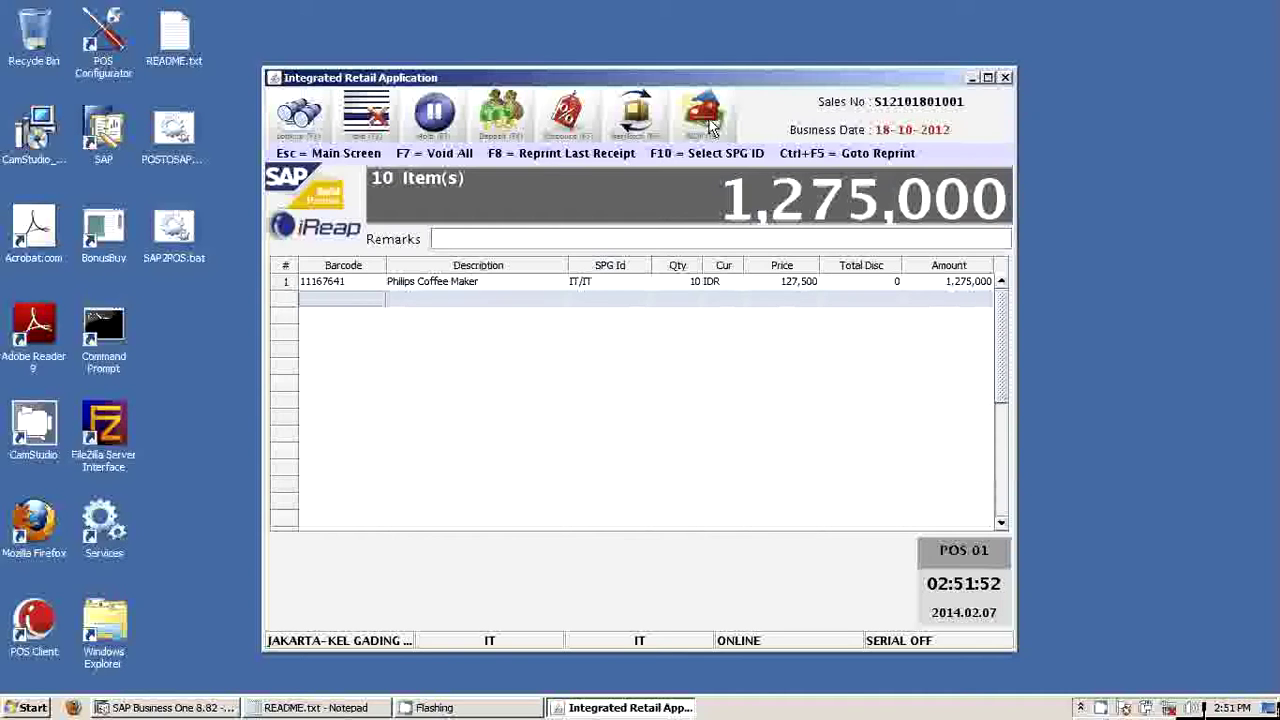
Proceed to payment for the 1,275,000 sale, confirming the SPG id check
left_click(709, 122)
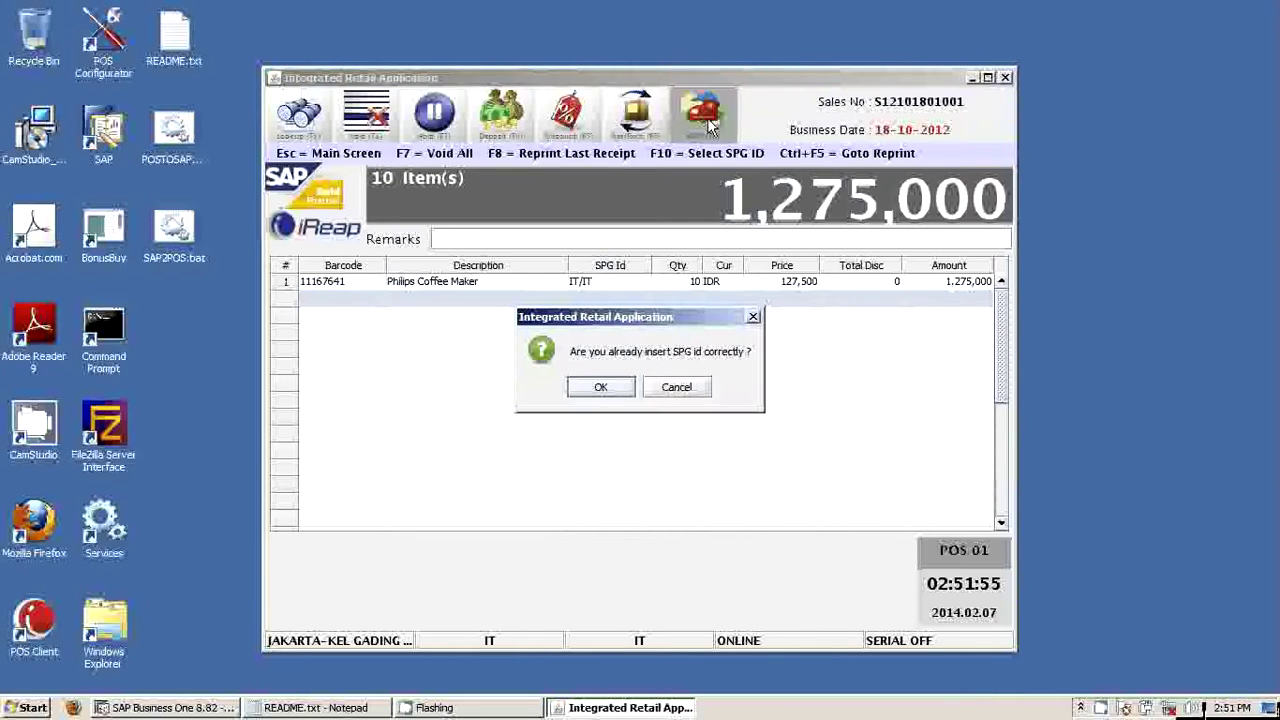
left_click(601, 391)
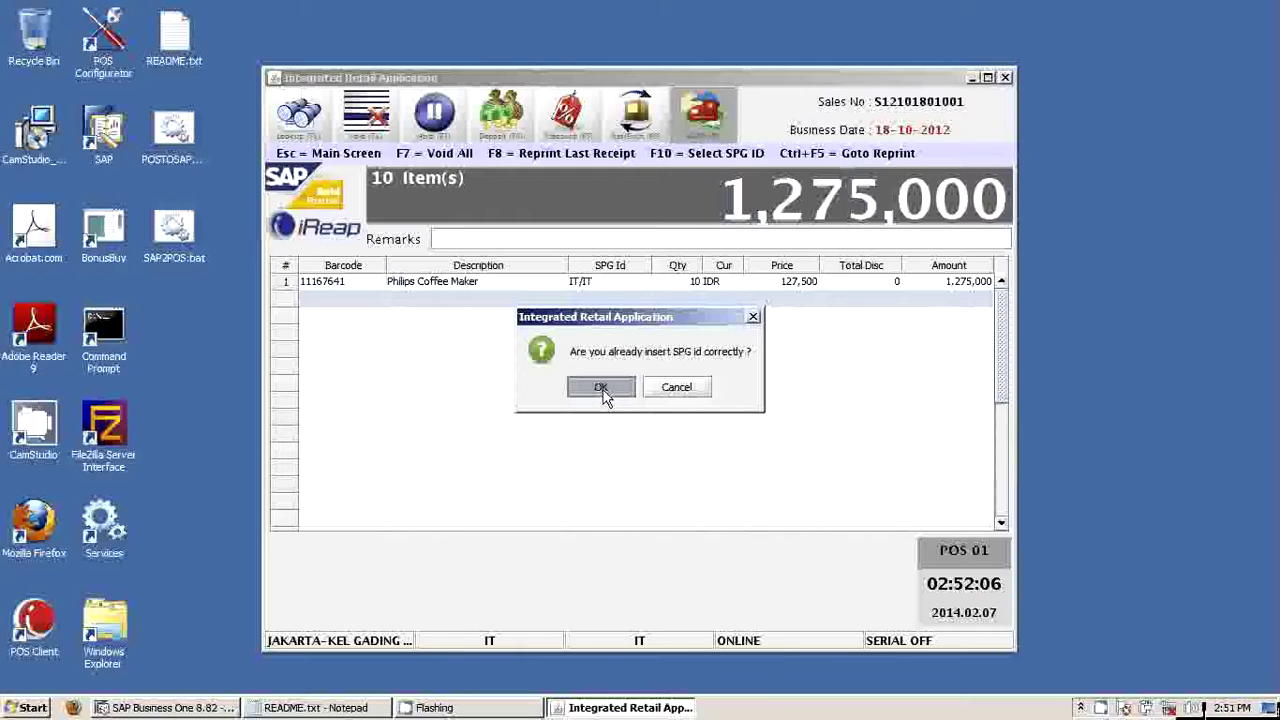
left_click(601, 388)
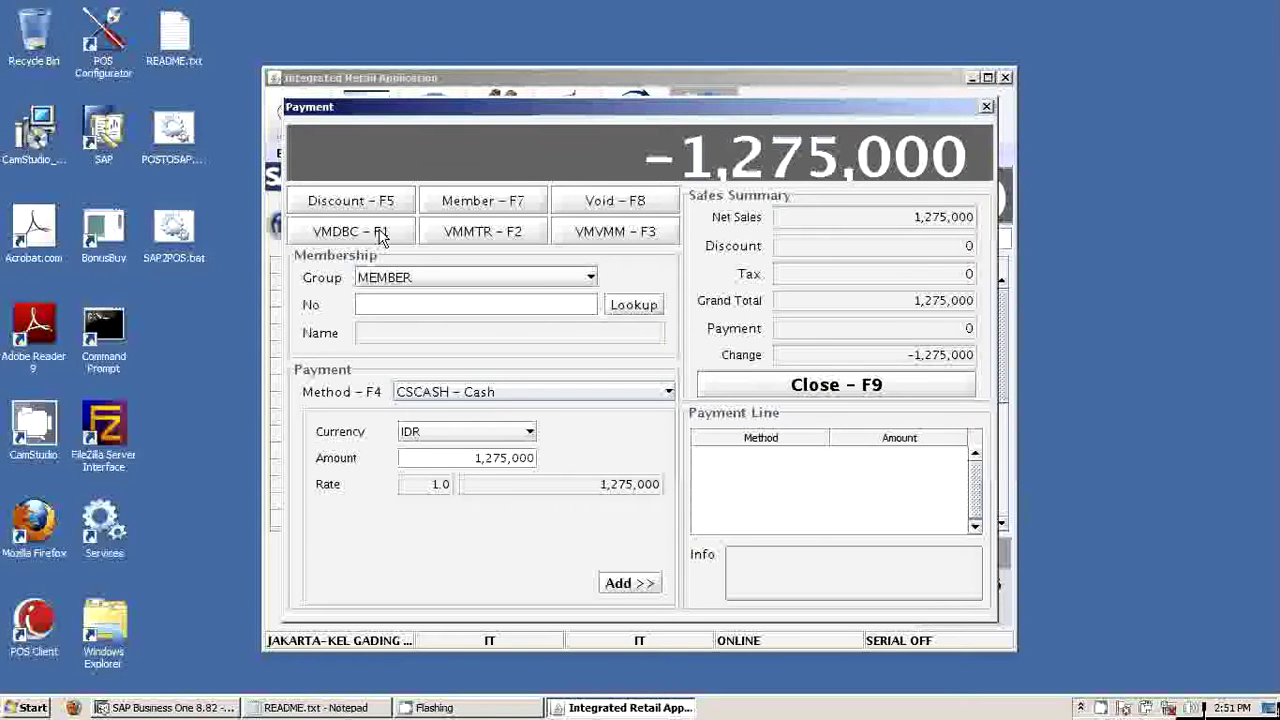
Keep the MEMBER group and record a 300,000 CSCASH cash payment, leaving 975,000 due
left_click(476, 280)
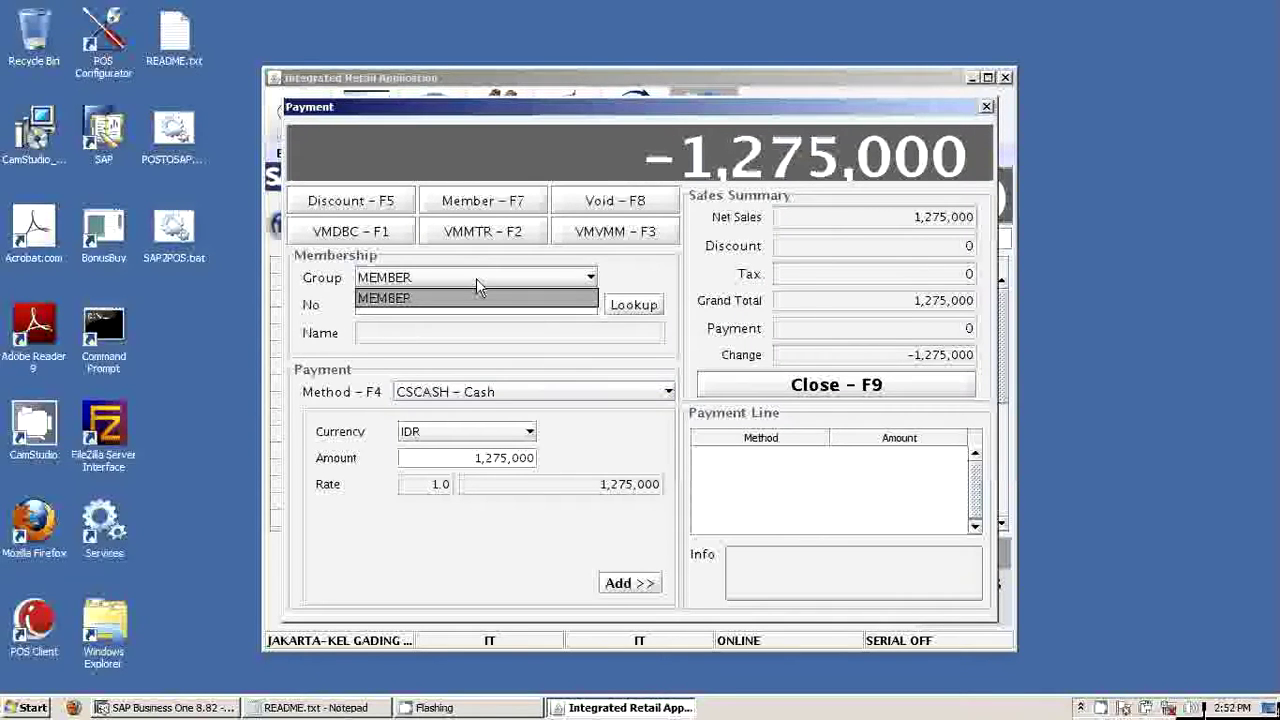
left_click(476, 280)
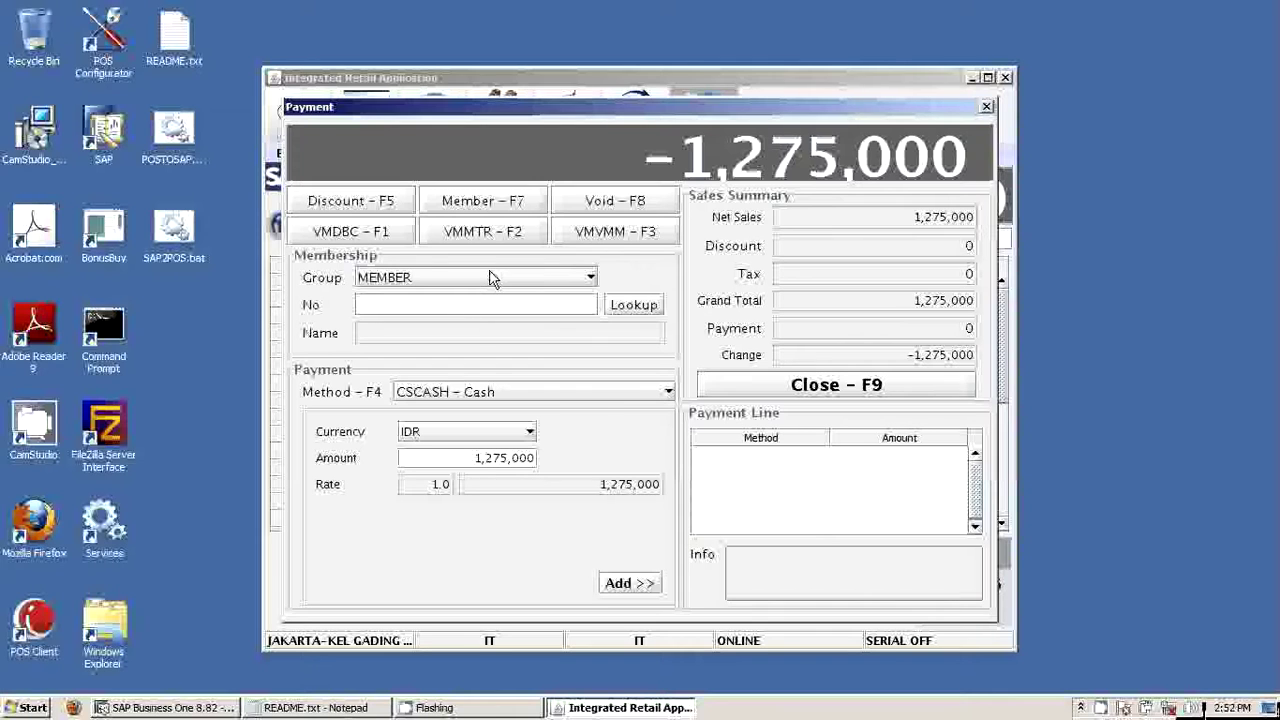
left_click(575, 399)
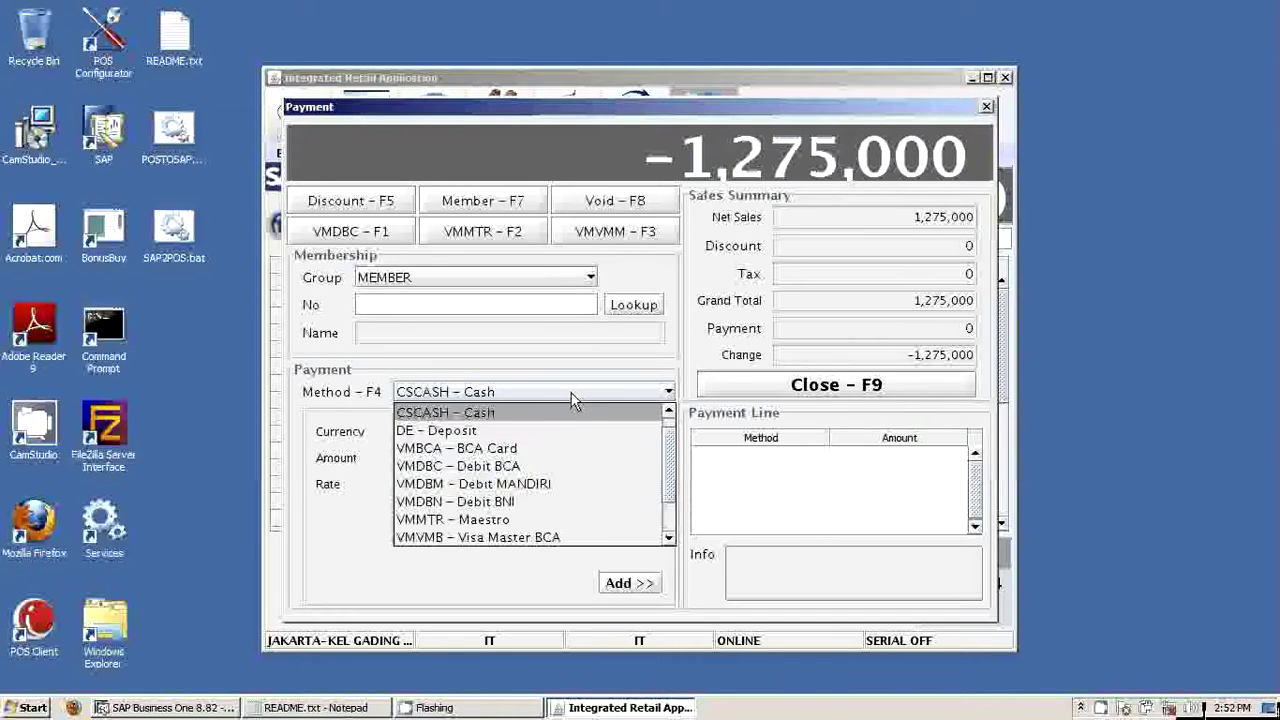
scroll(672, 440, "up", 1)
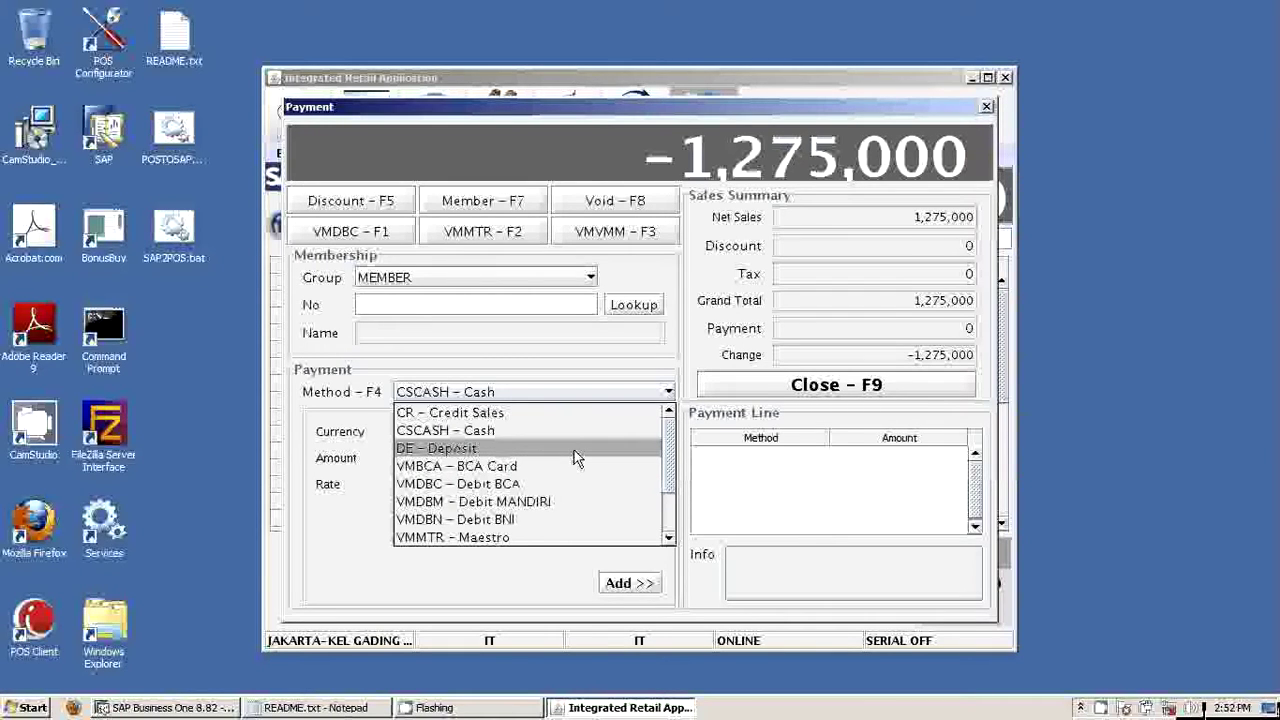
left_click(515, 432)
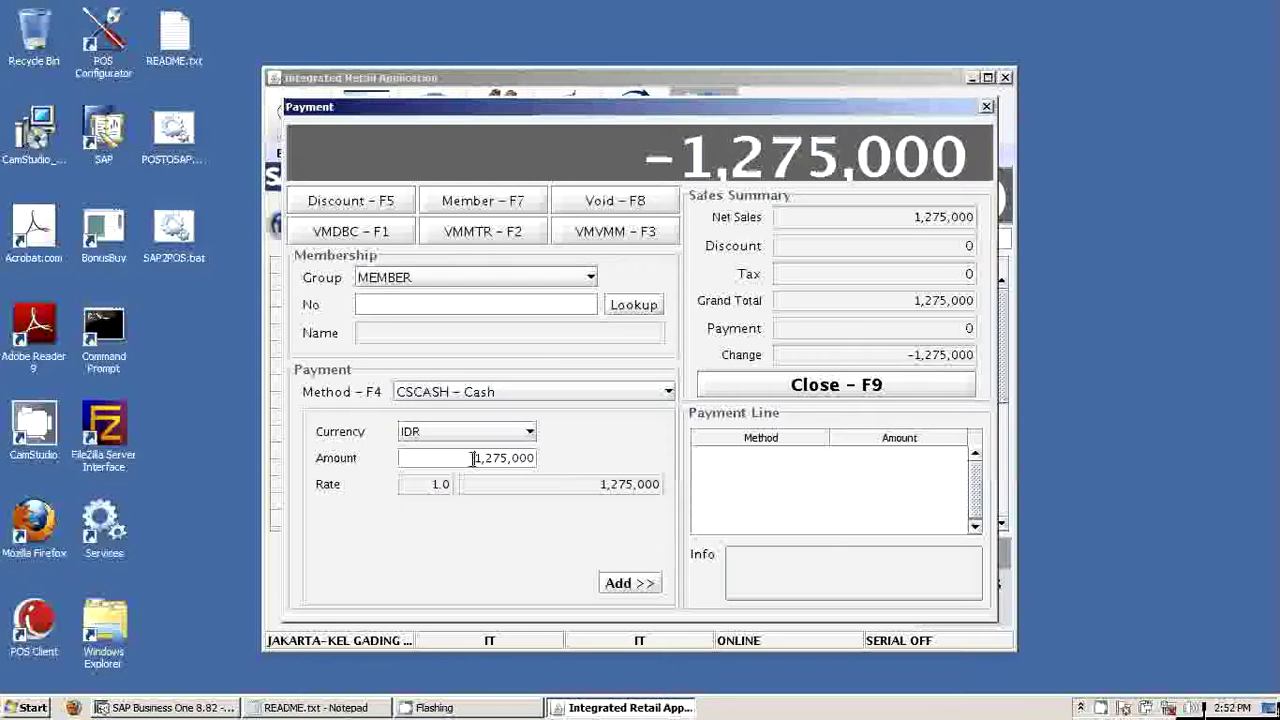
left_click(473, 458)
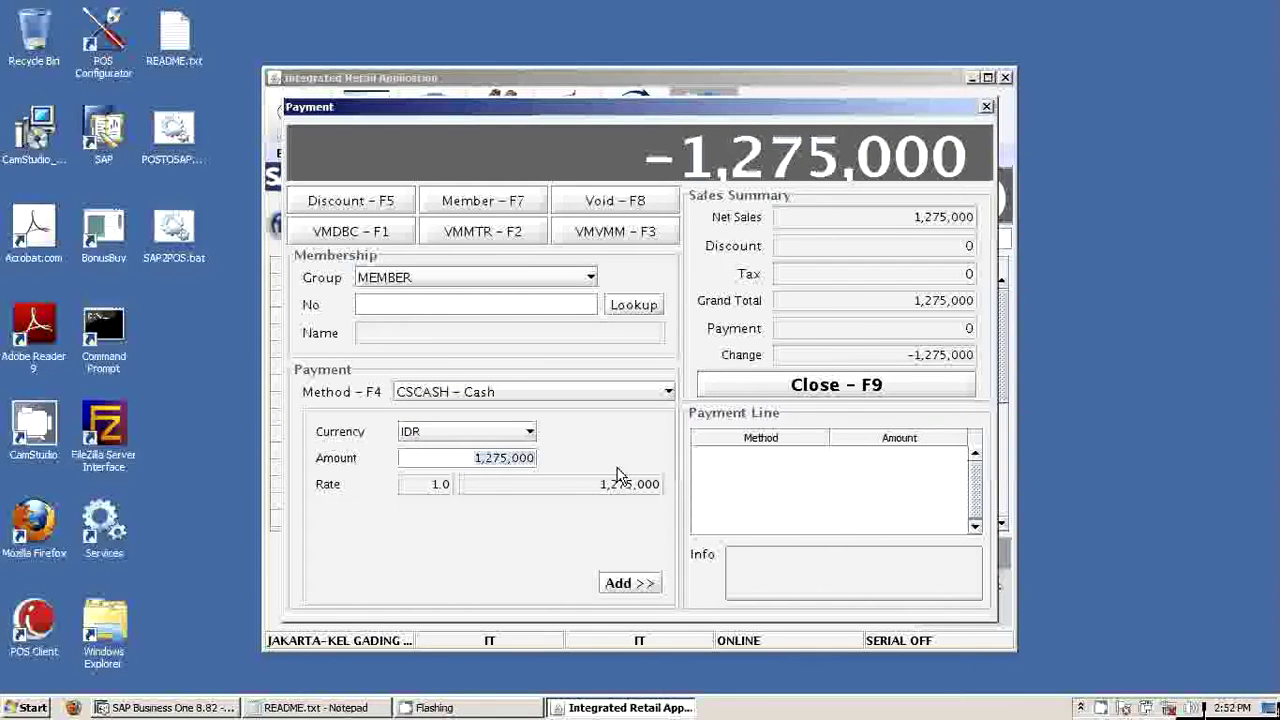
type("300")
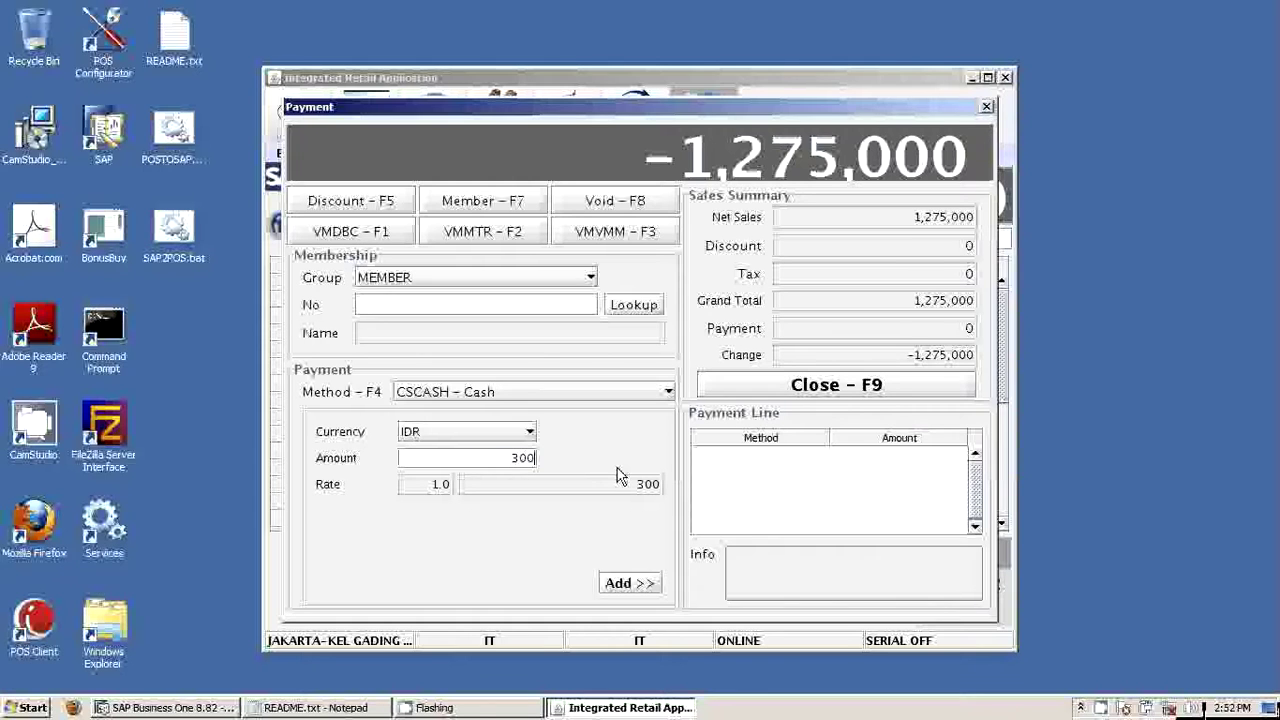
type("000")
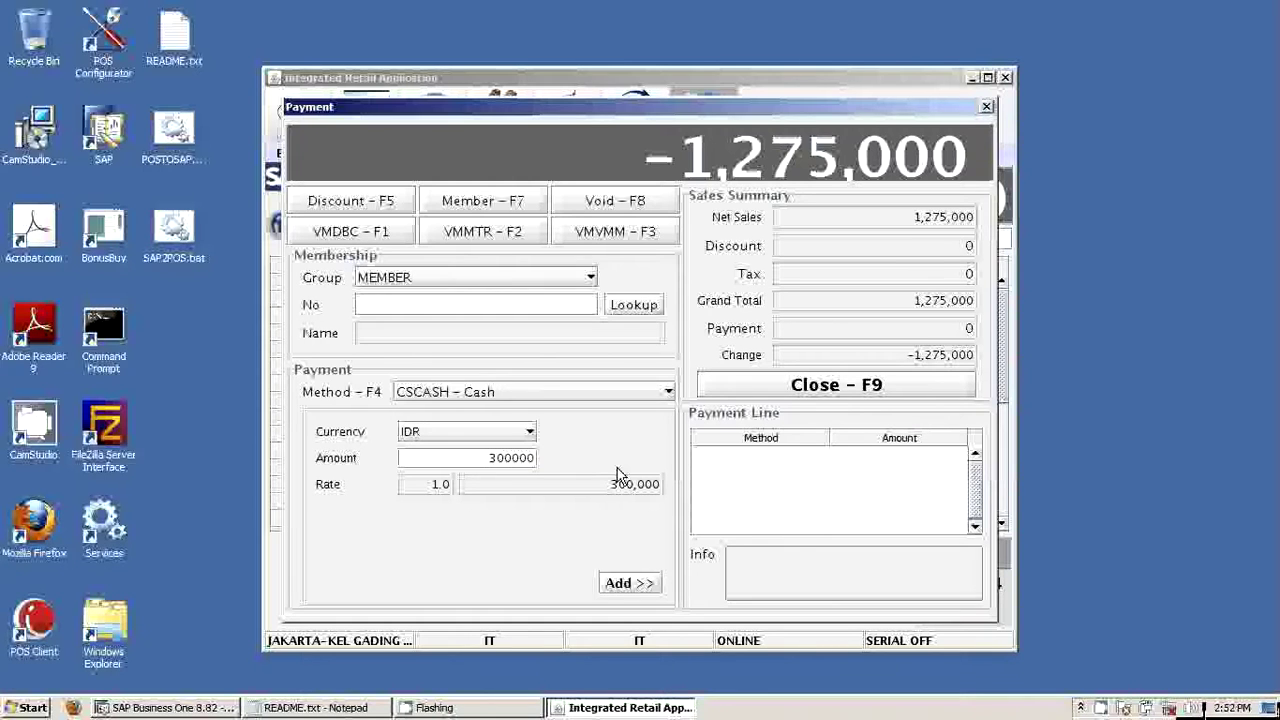
key("Return")
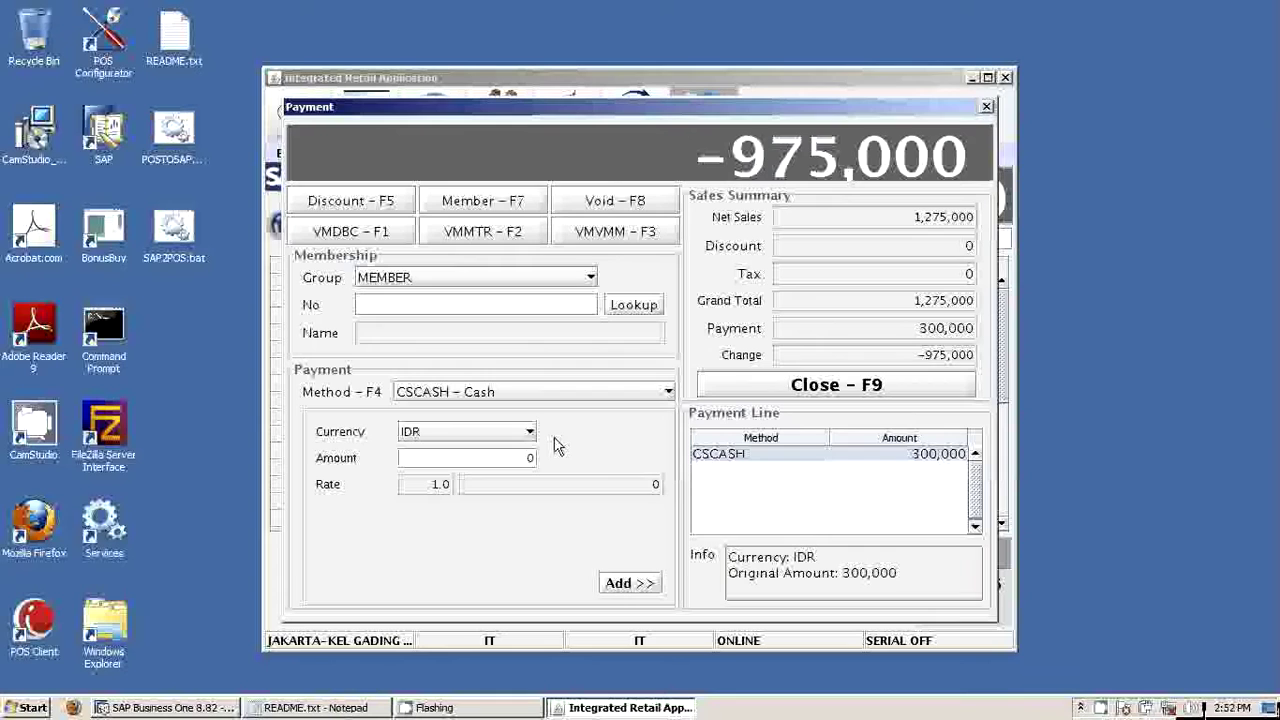
left_click(544, 392)
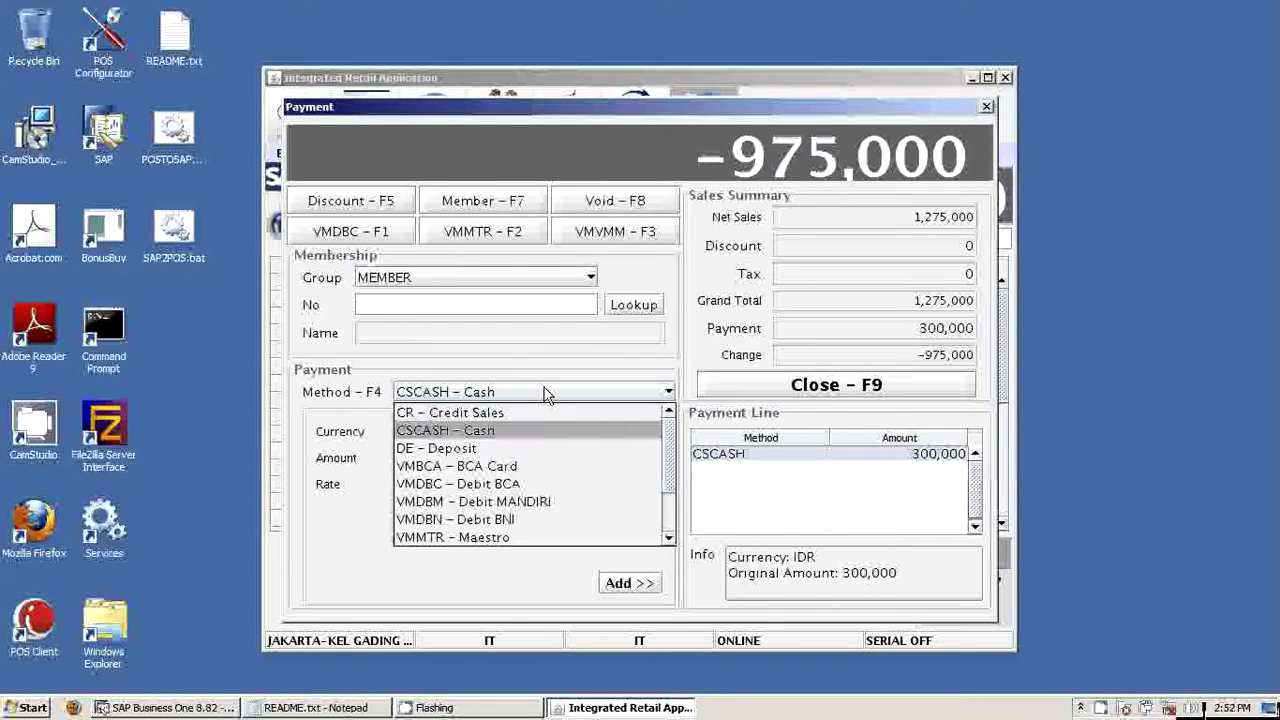
Add a 975,000 VMBCA BCA Card payment with the card number, cardholder name and approval code
left_click(530, 470)
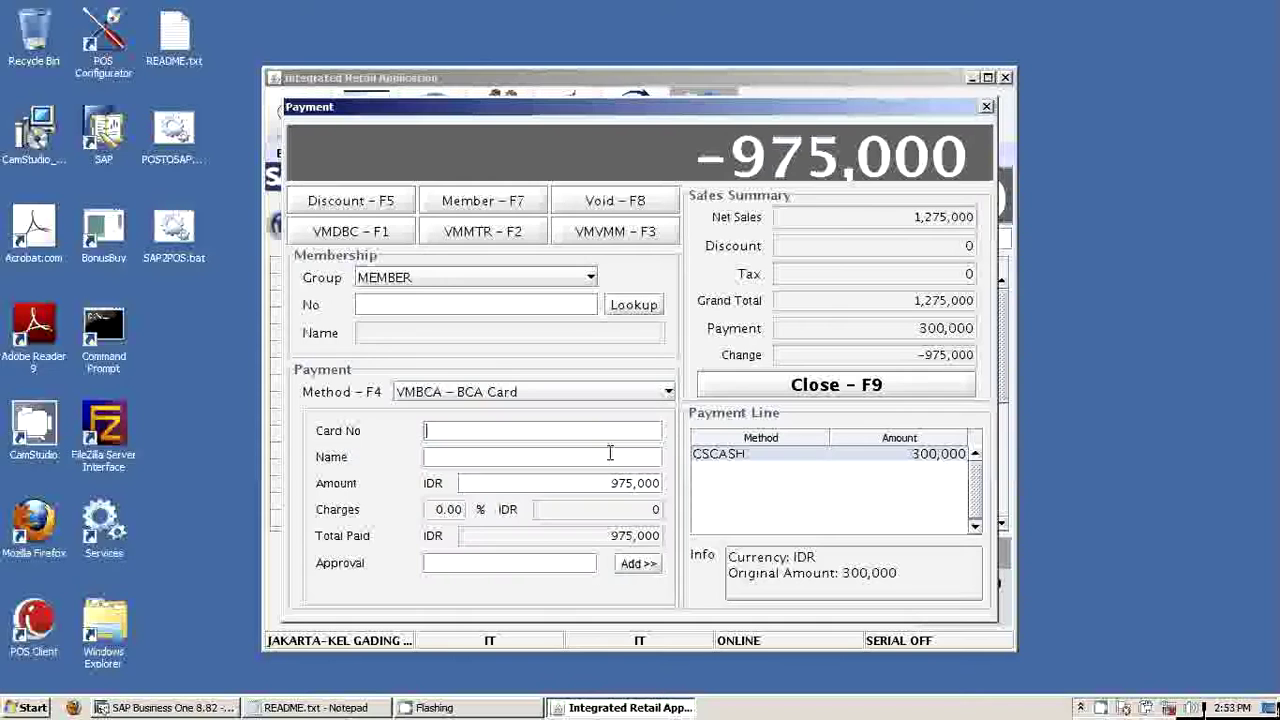
type("123412331234")
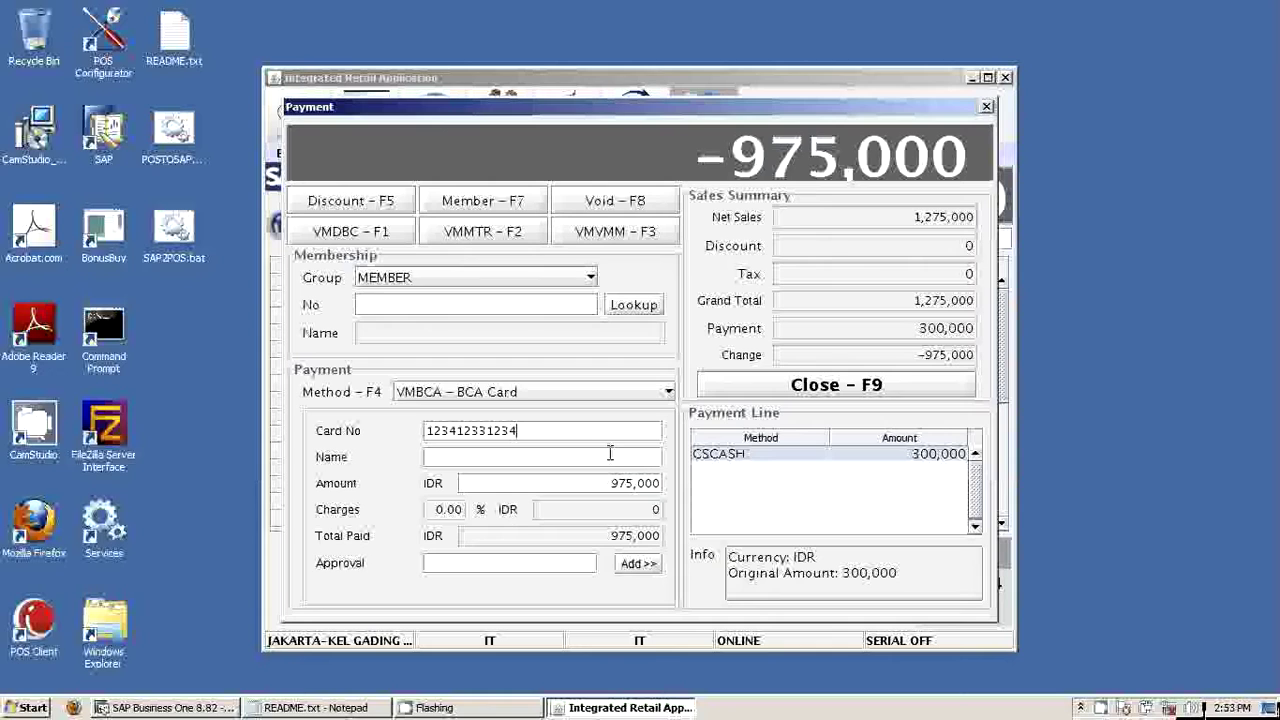
type("1234")
left_click(609, 453)
type("andy")
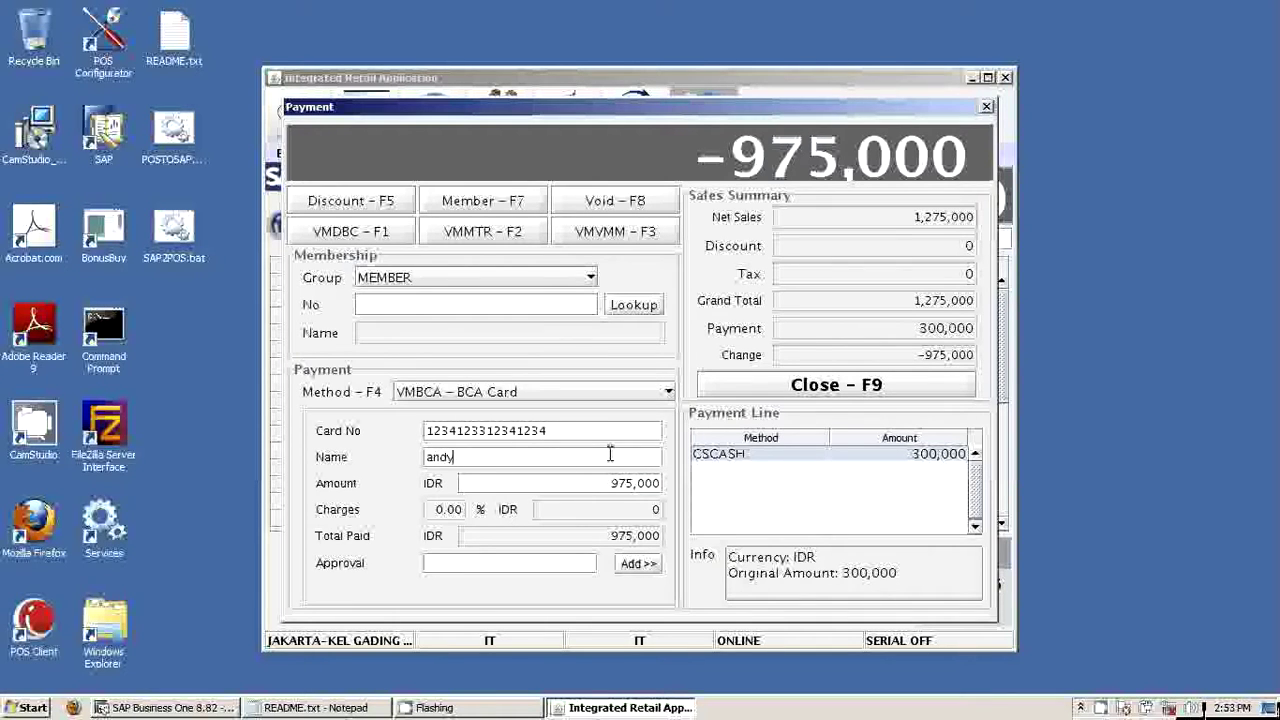
key("Tab")
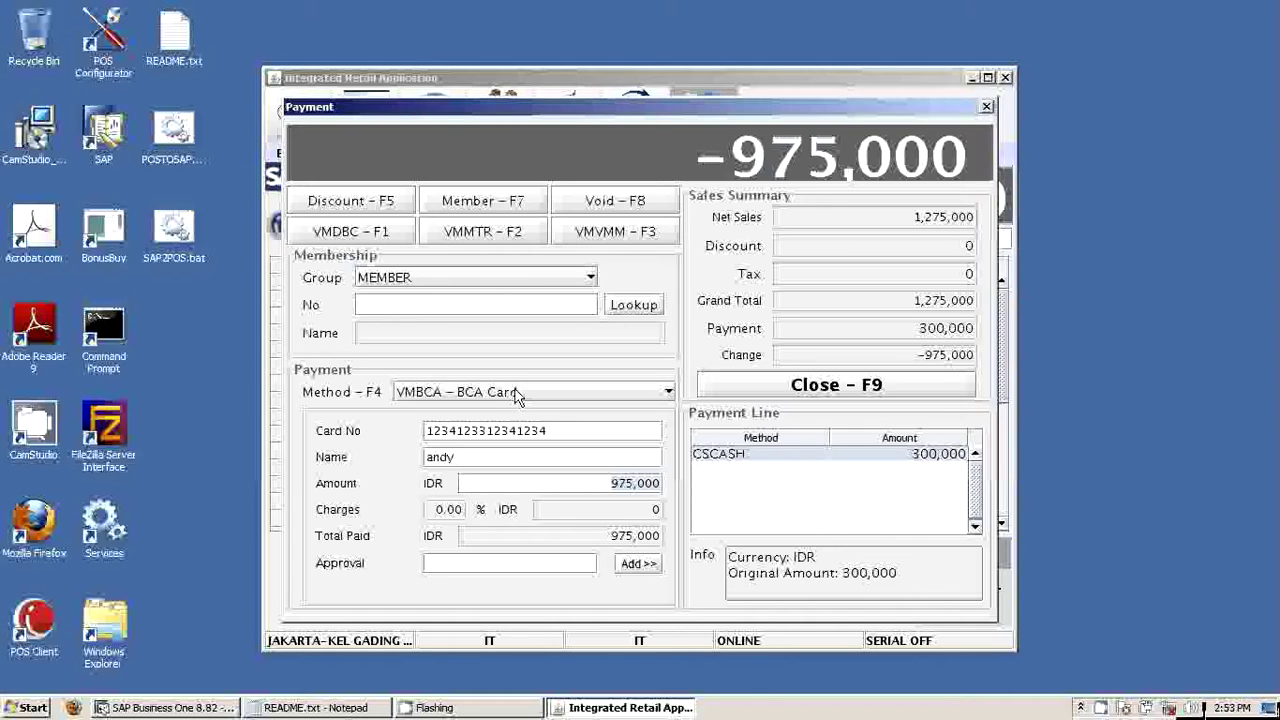
left_click(515, 564)
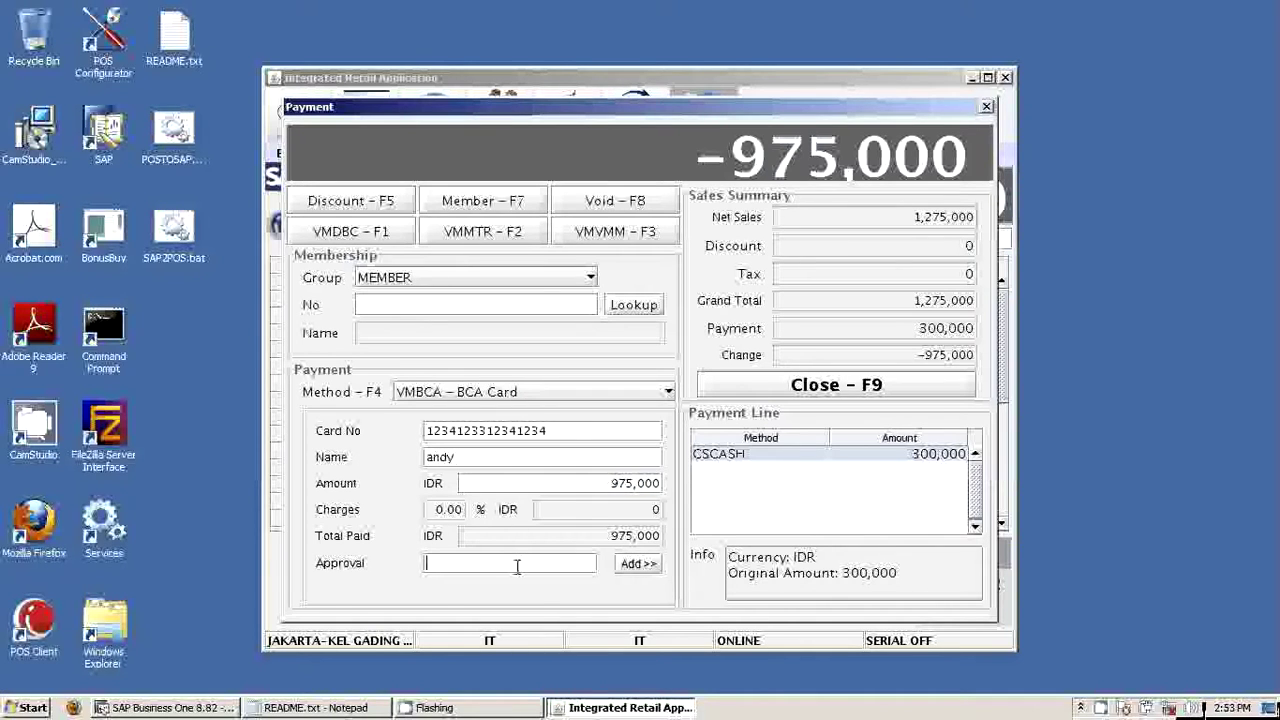
type("123456")
left_click(638, 564)
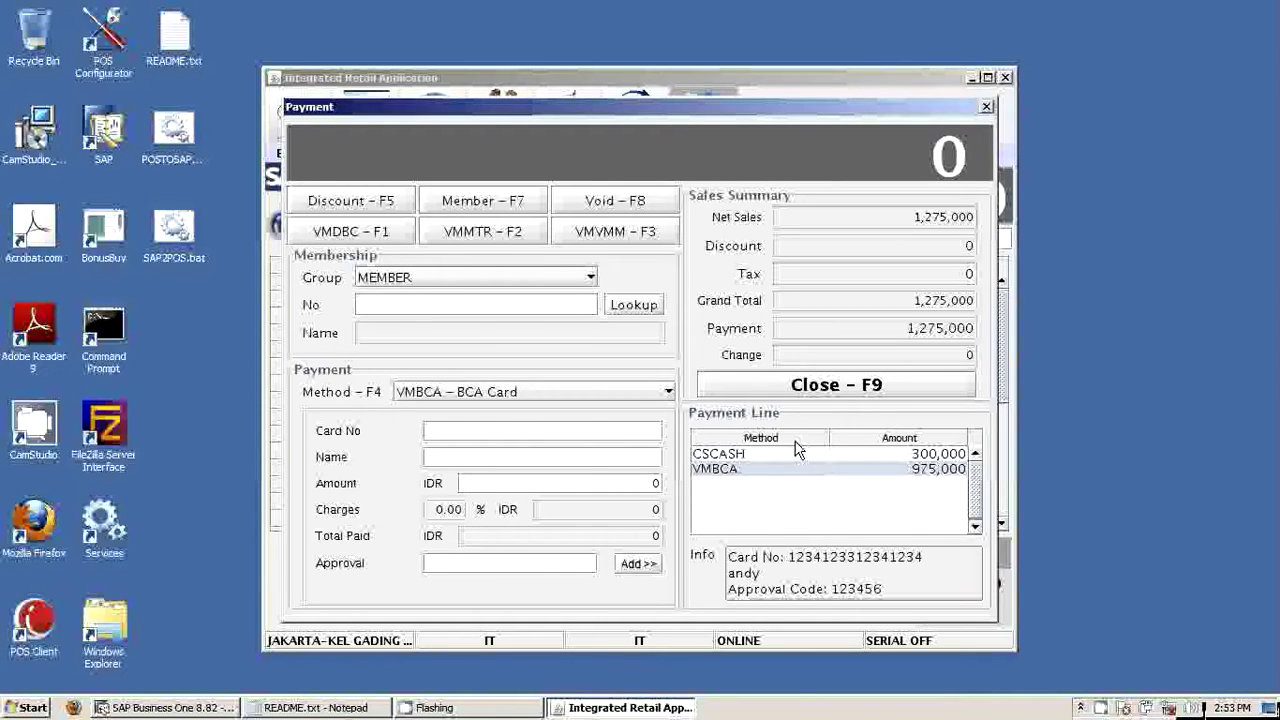
Close the sale, answering No to Hand Carry, and acknowledge the success message
left_click(806, 394)
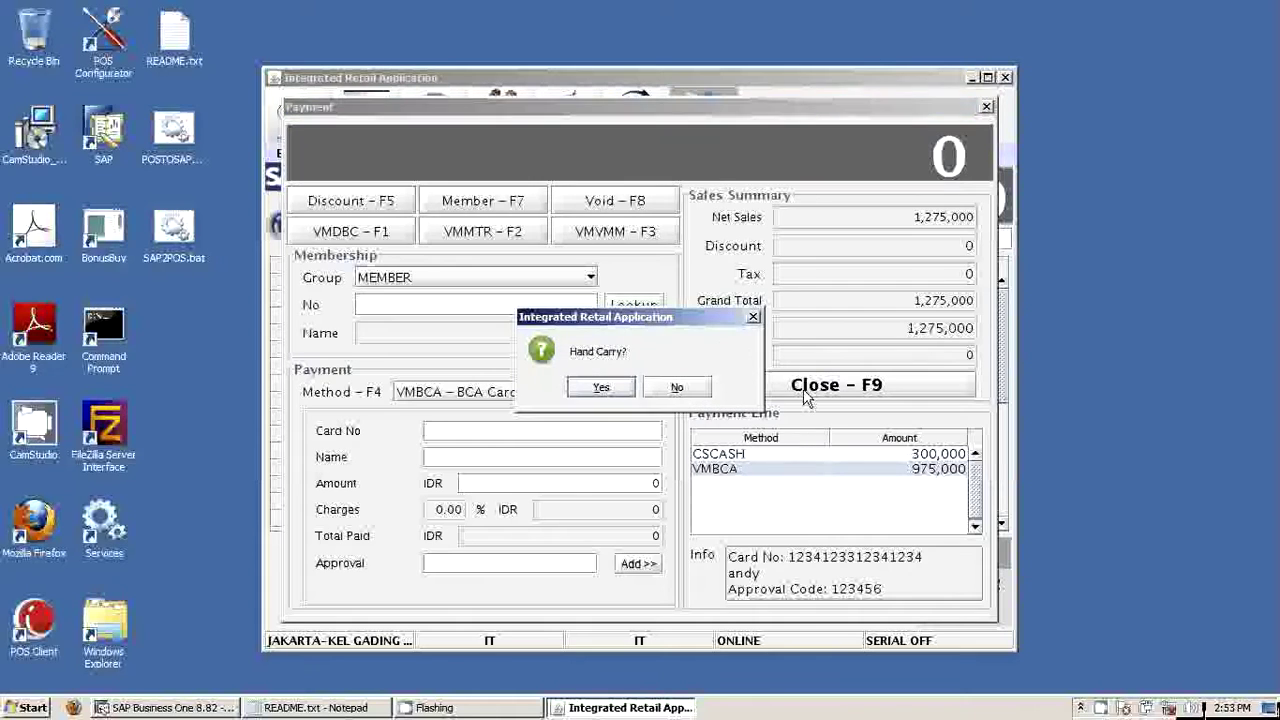
left_click(704, 389)
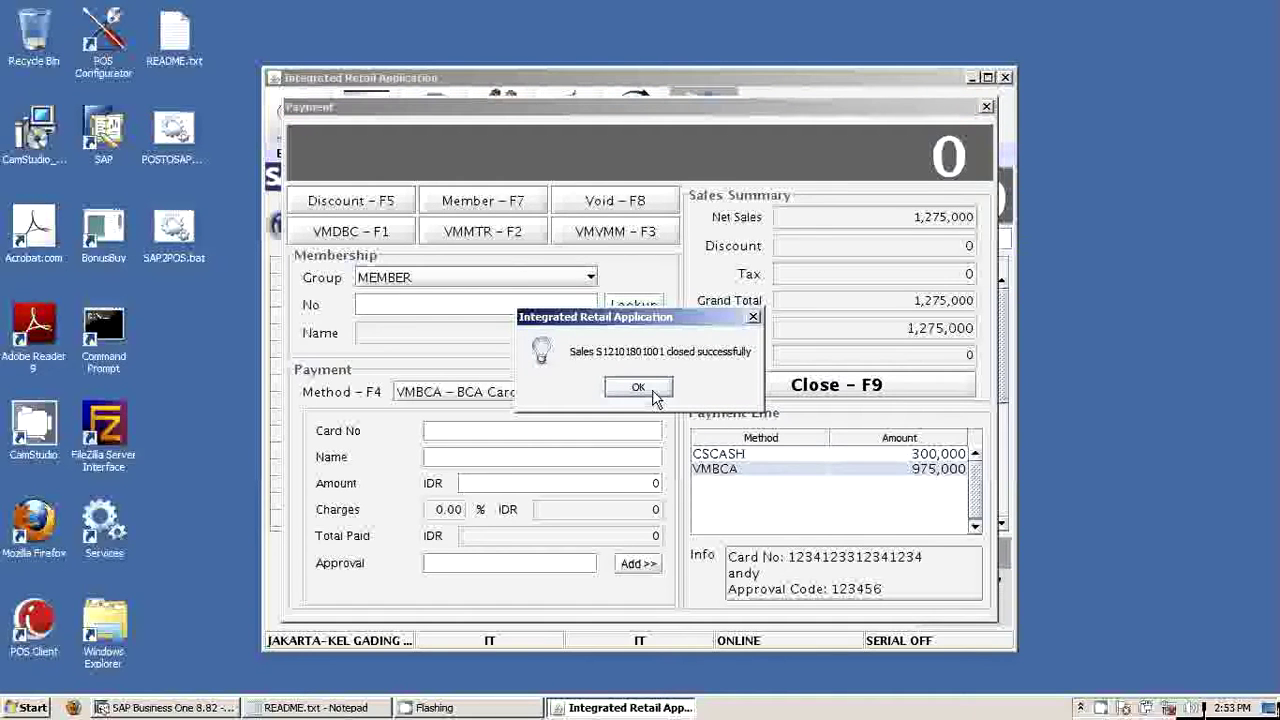
left_click(639, 388)
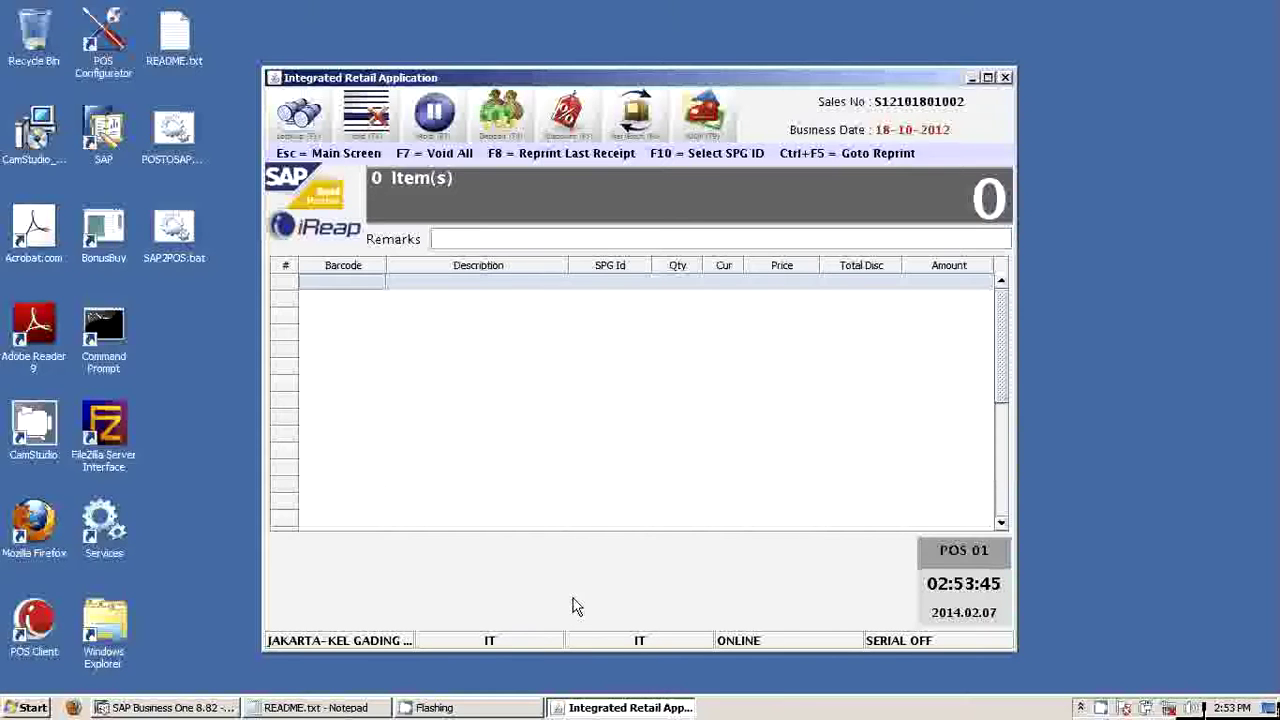
Return to the main menu and open Start of Day under F8 - Admin
key("Escape")
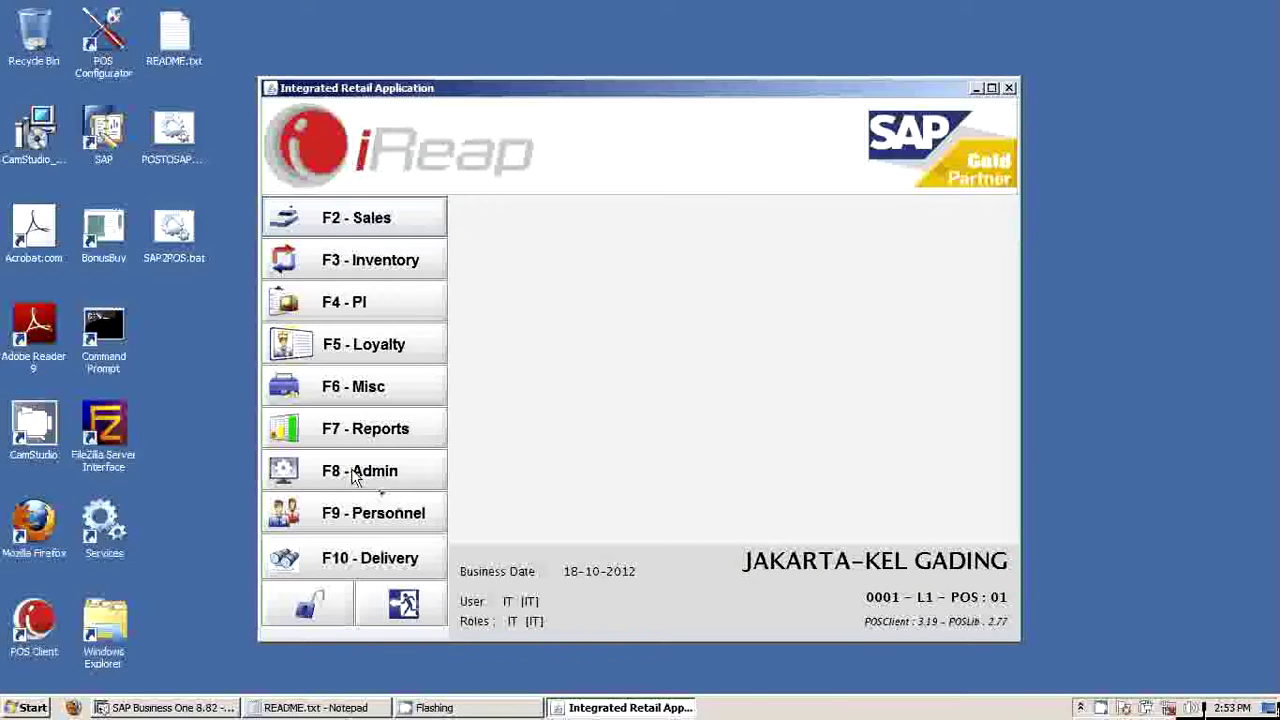
left_click(355, 477)
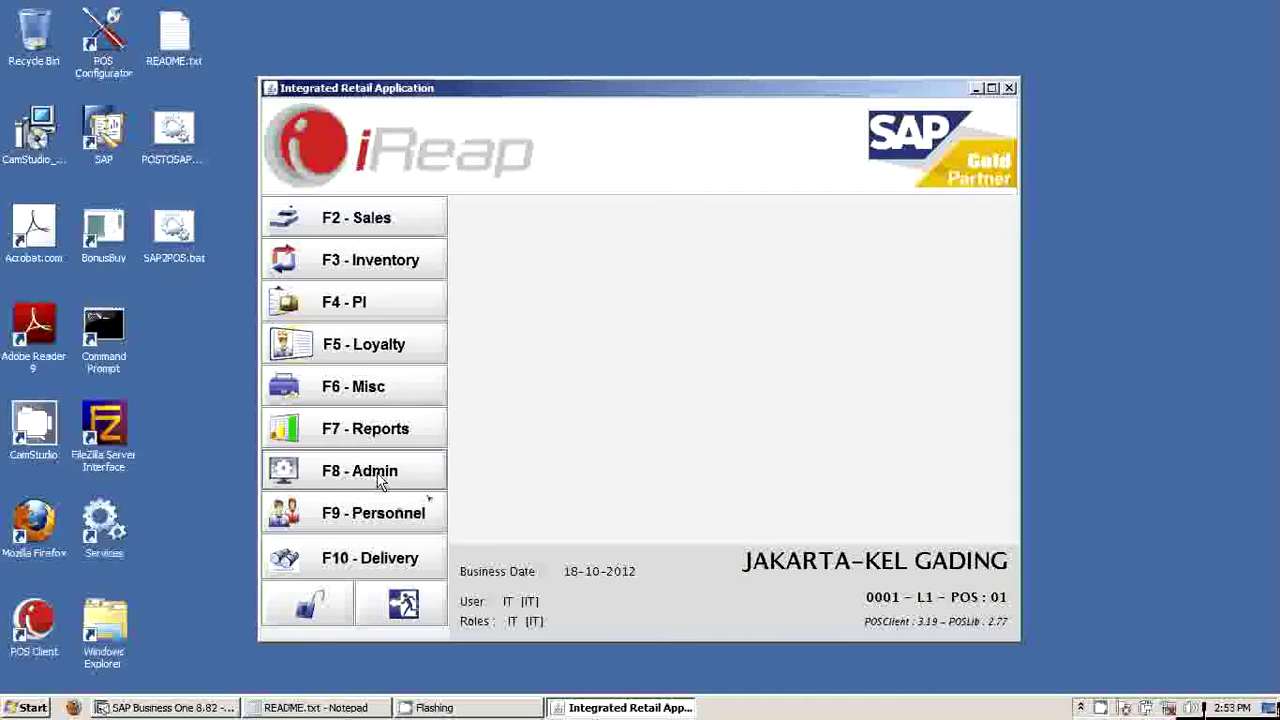
left_click(381, 482)
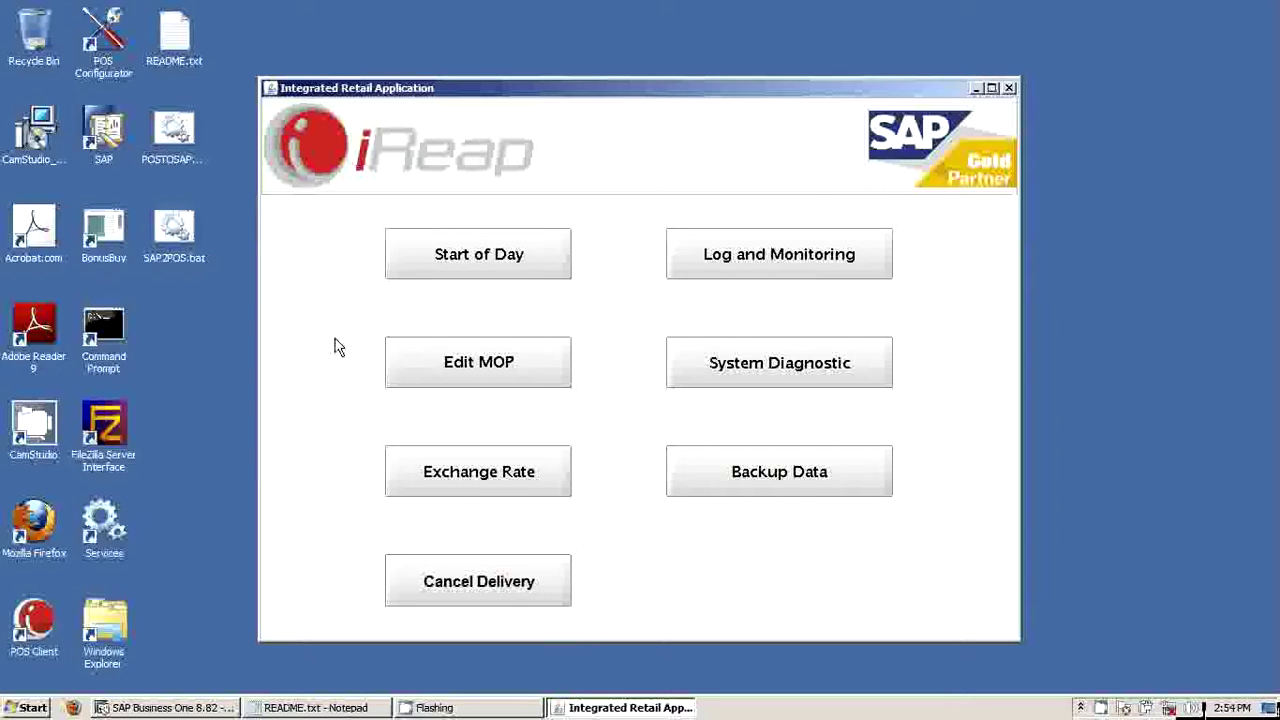
left_click(495, 258)
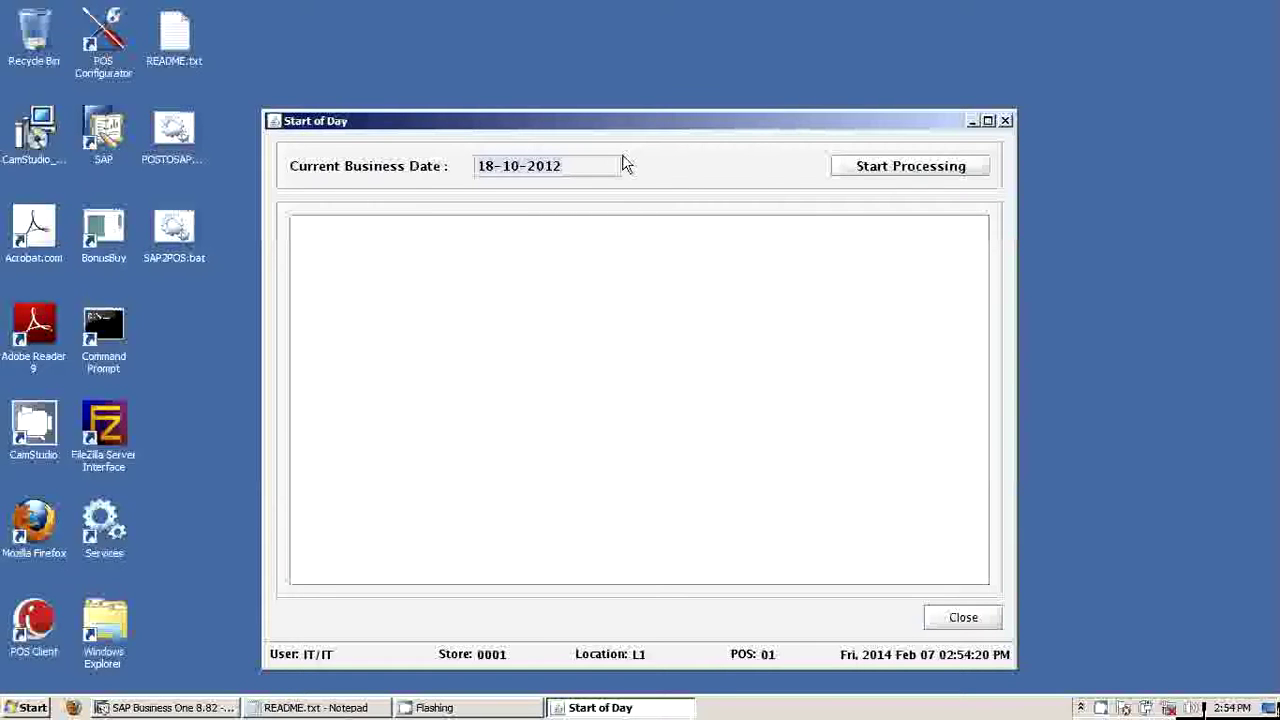
Run Start of Day processing, moving the business date and declining the database backup
left_click(884, 170)
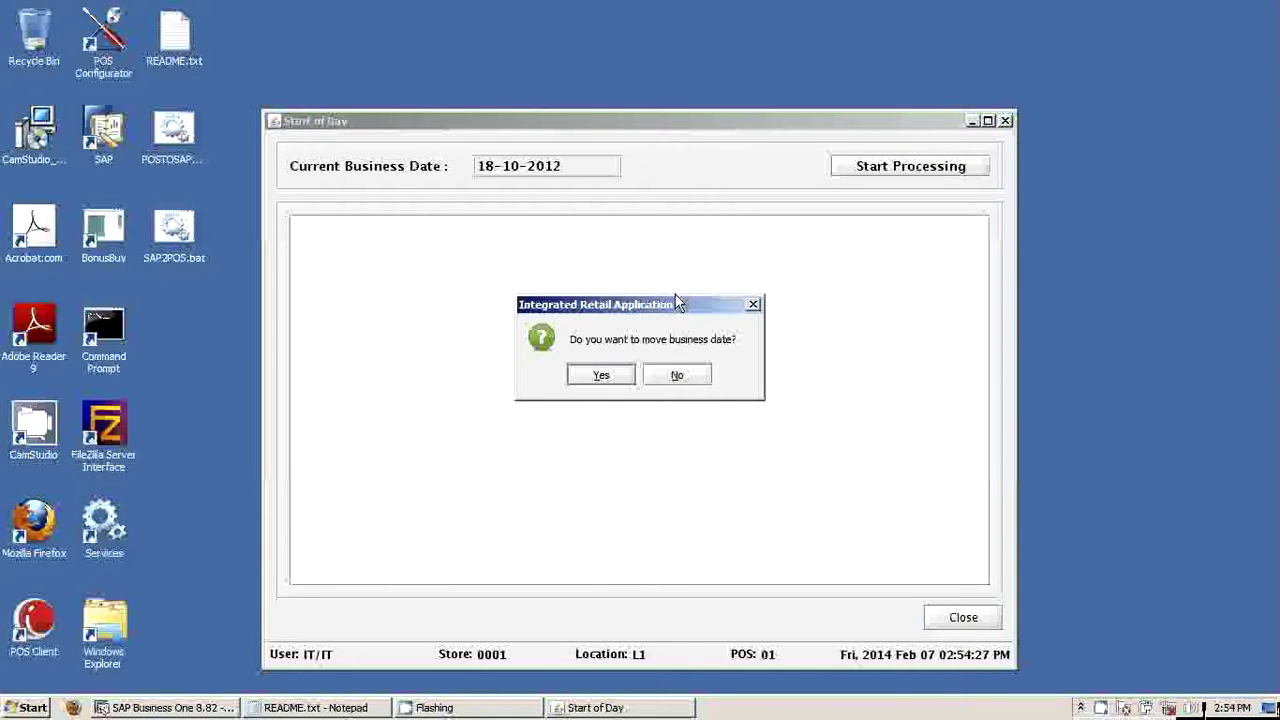
left_click_drag(676, 302, 745, 262)
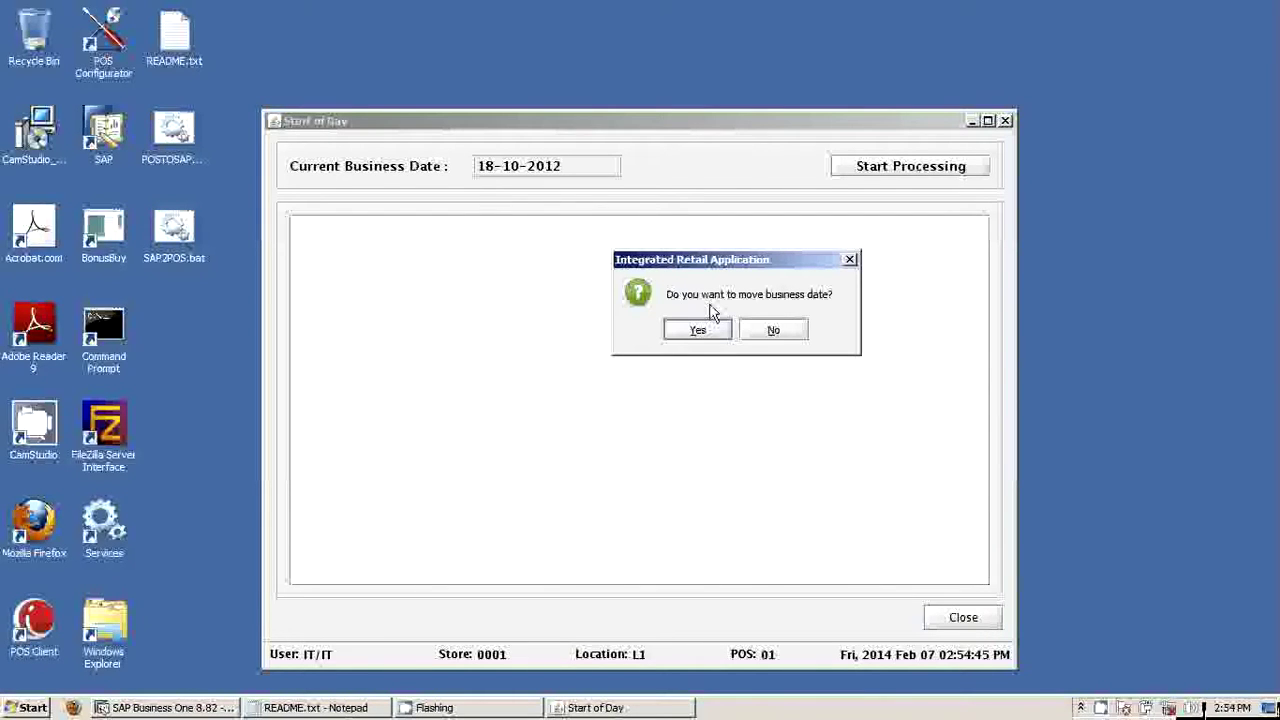
left_click(774, 331)
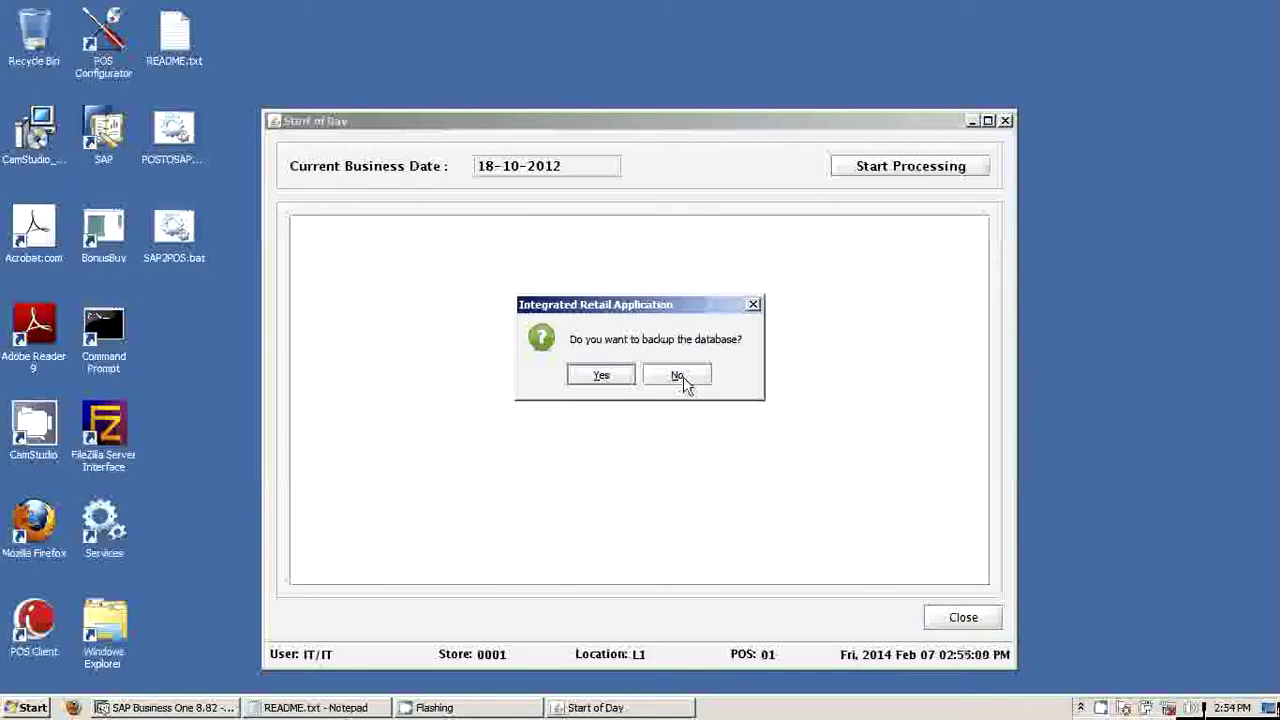
left_click(678, 376)
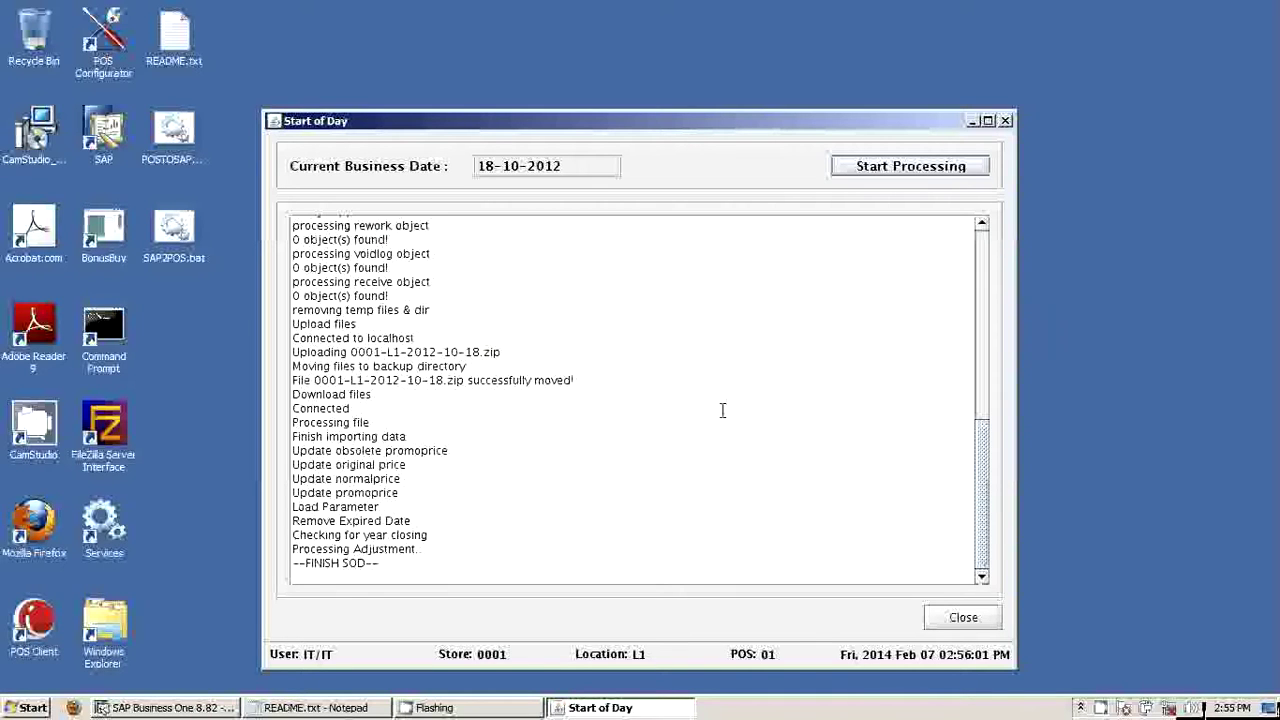
Close the Start of Day window and bring SAP Business One to the front
left_click(946, 627)
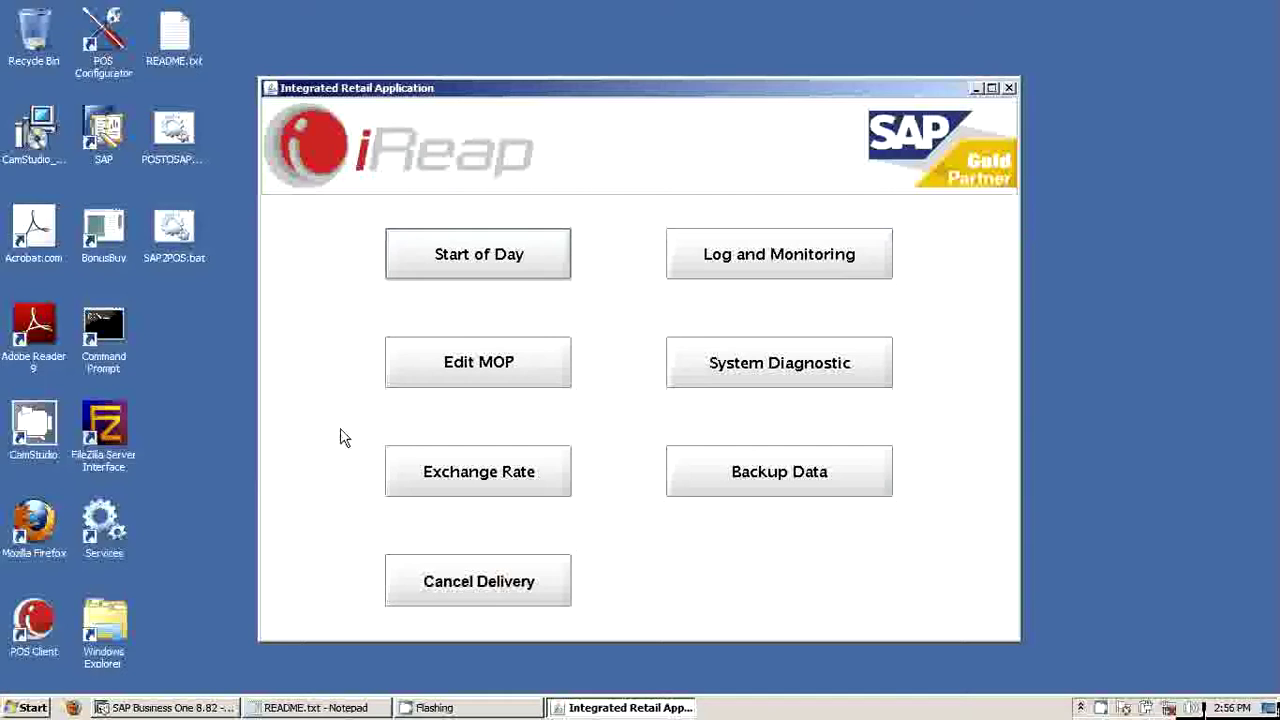
left_click(178, 711)
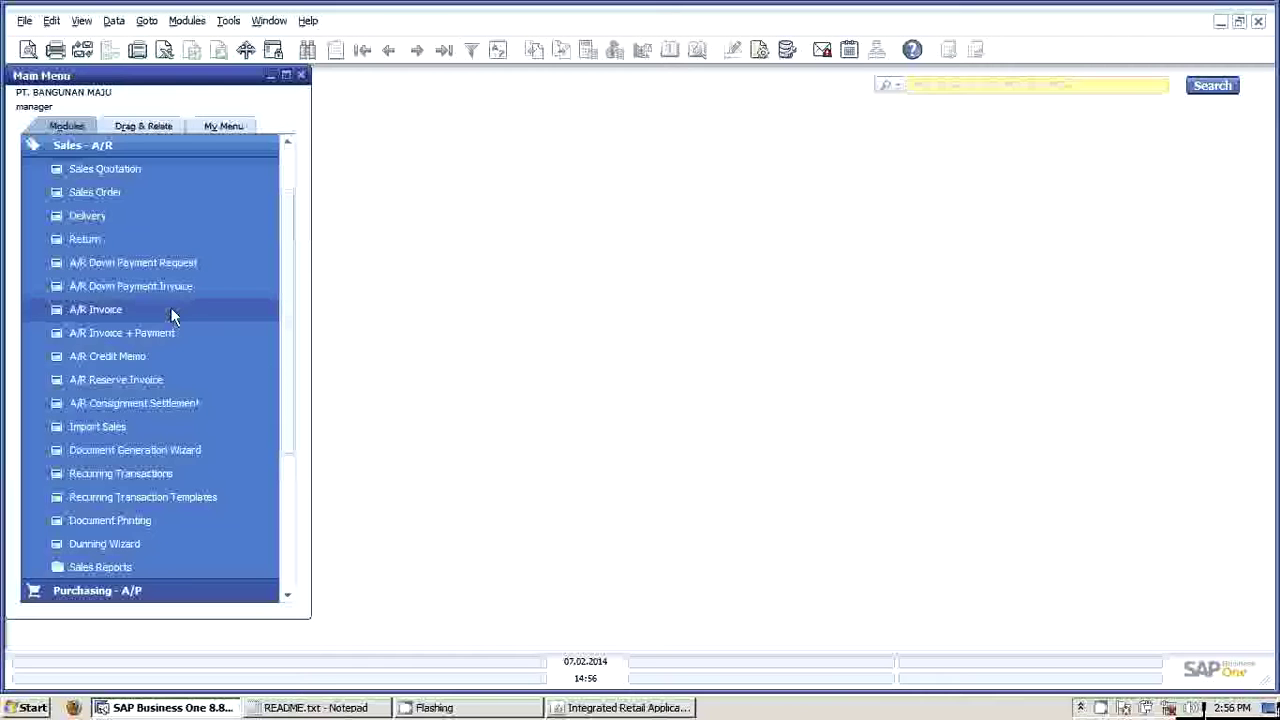
Show the last A/R Invoice (5 Philips Coffee Makers, IDR 637,500) and collapse Sales - A/R
left_click(171, 310)
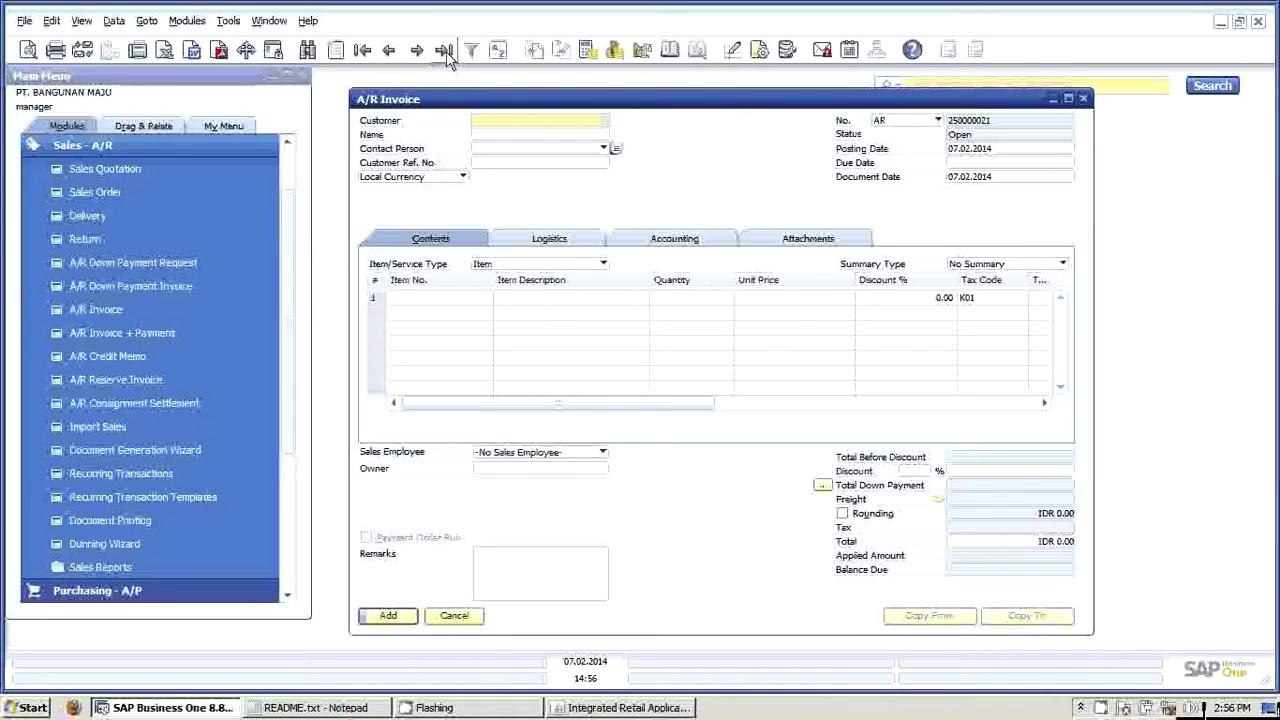
left_click(540, 572)
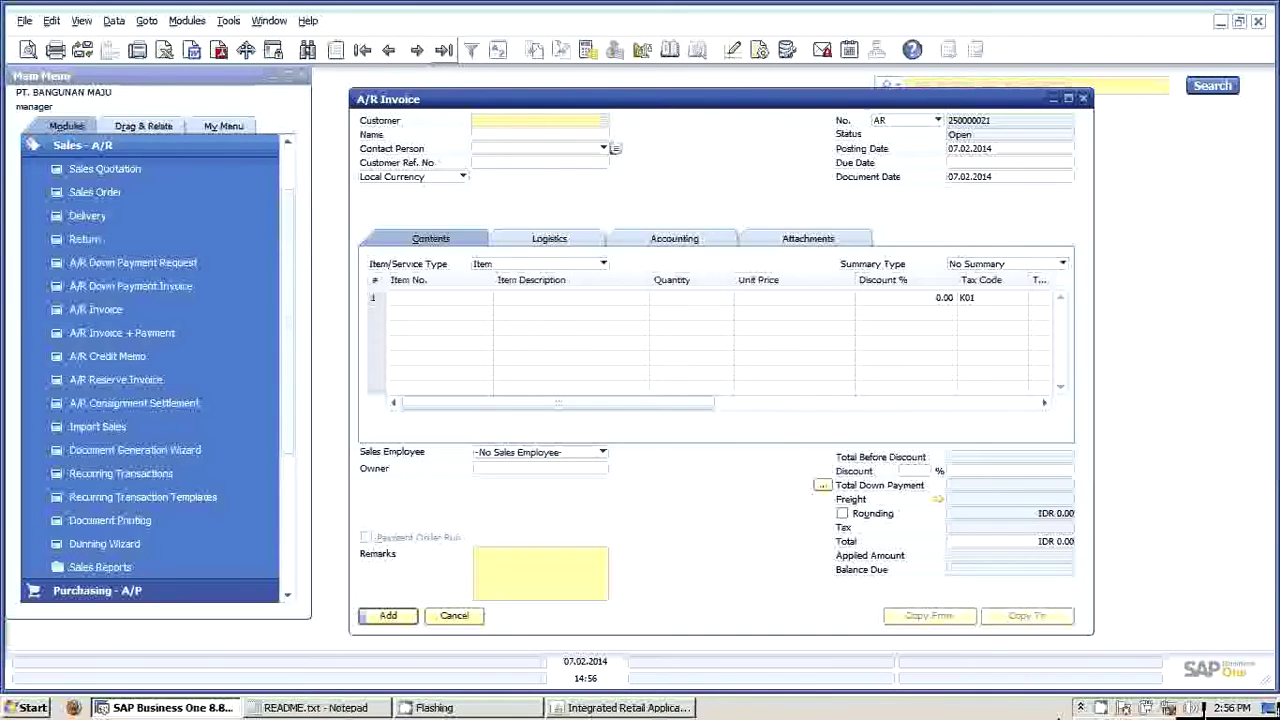
right_click(1104, 708)
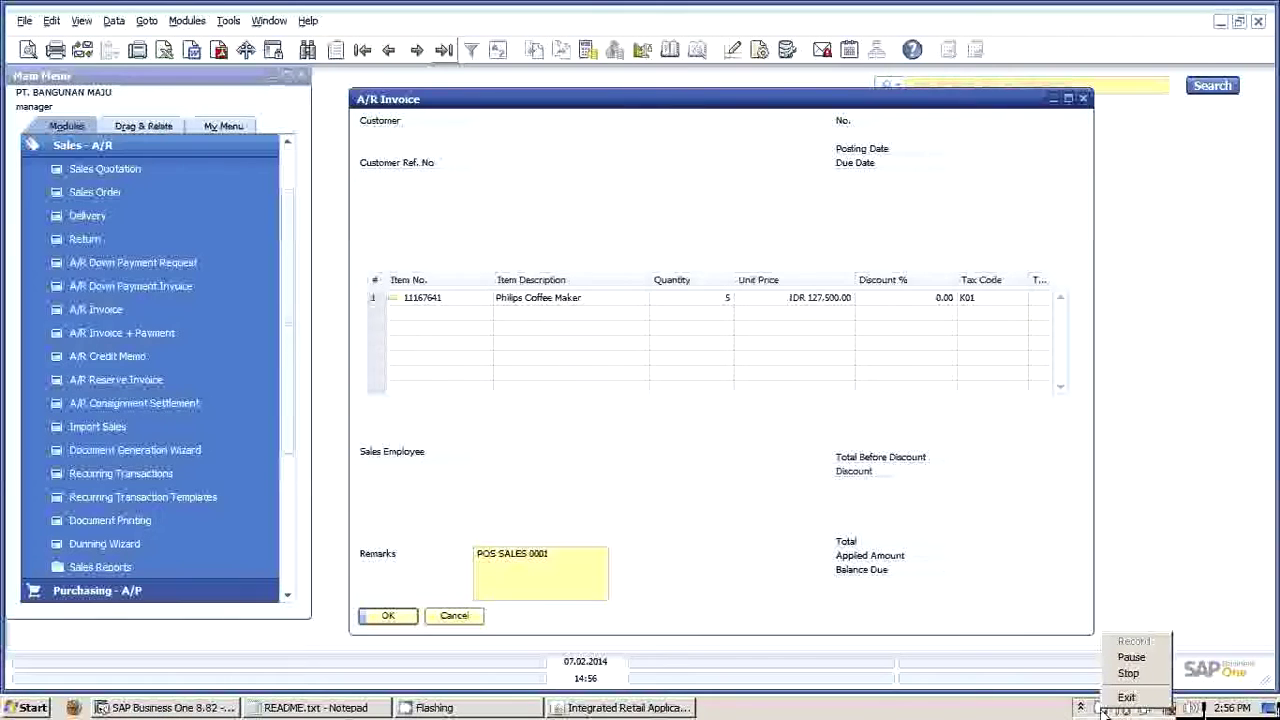
left_click(772, 197)
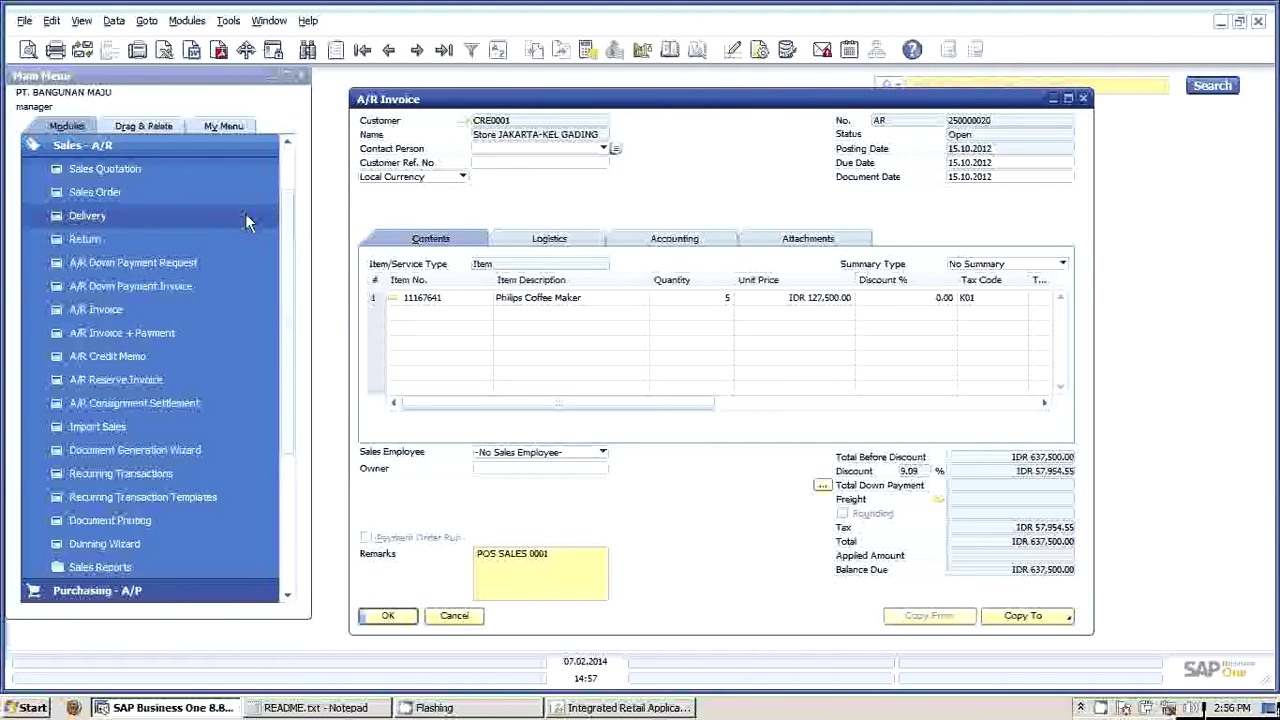
left_click(127, 147)
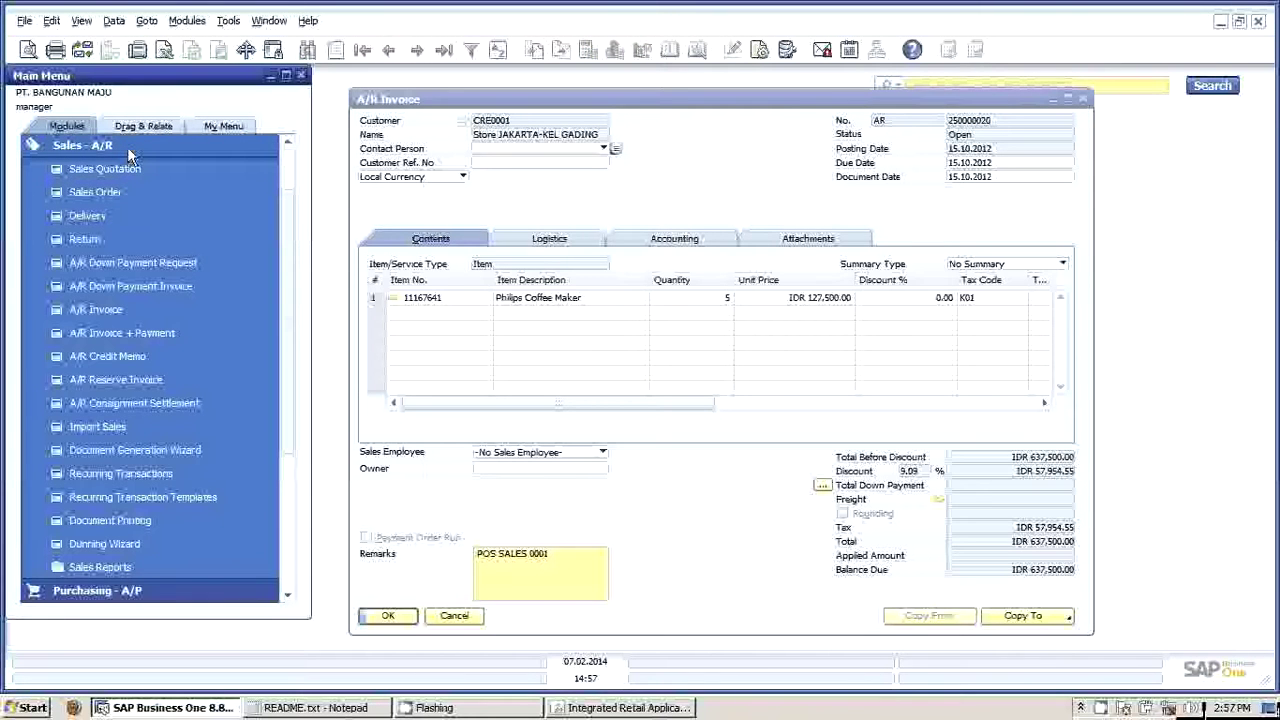
left_click(127, 146)
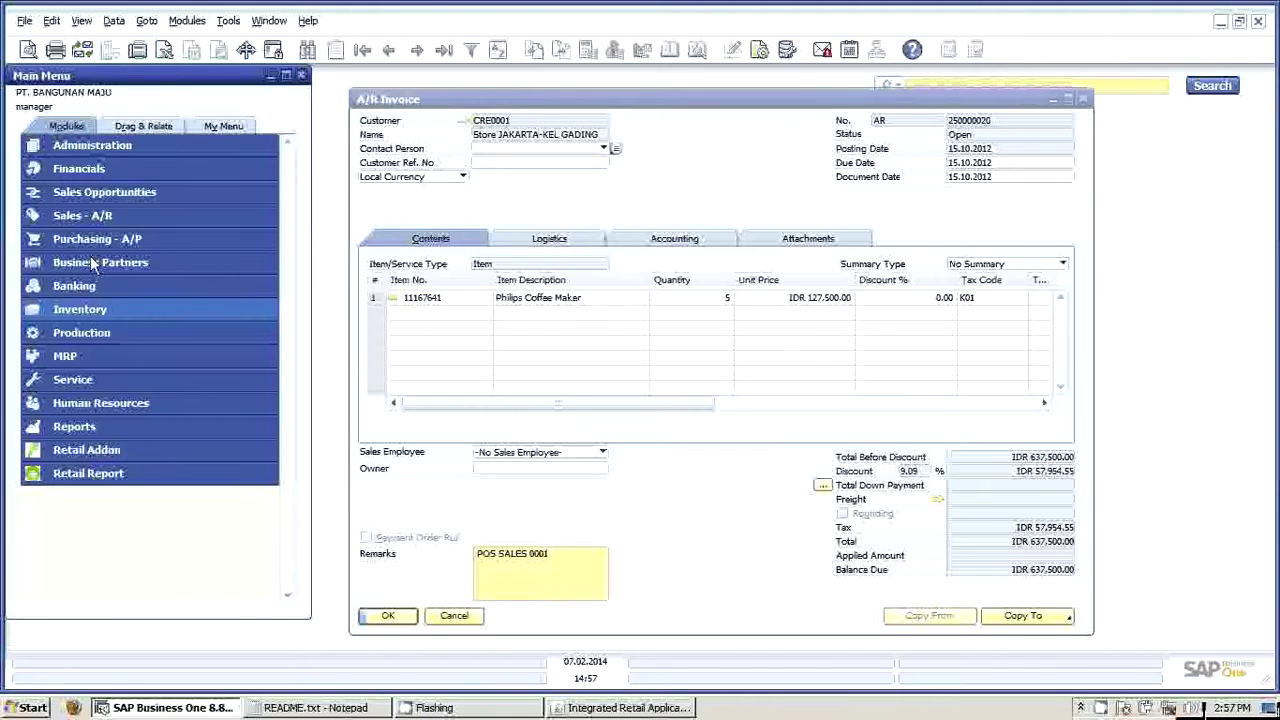
Open Journal Entry under Financials and find POS MOP 0001 (cash IDR 200,000, BCA card IDR 433,562.50)
left_click(92, 170)
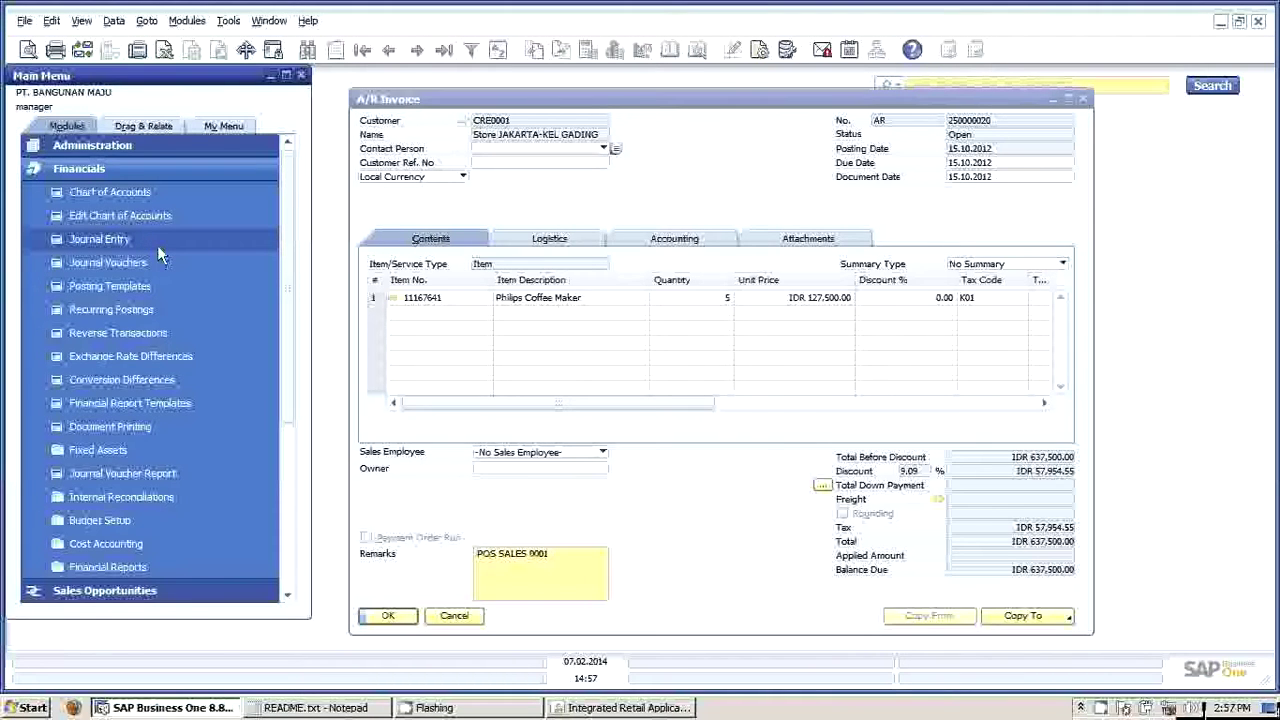
left_click(157, 248)
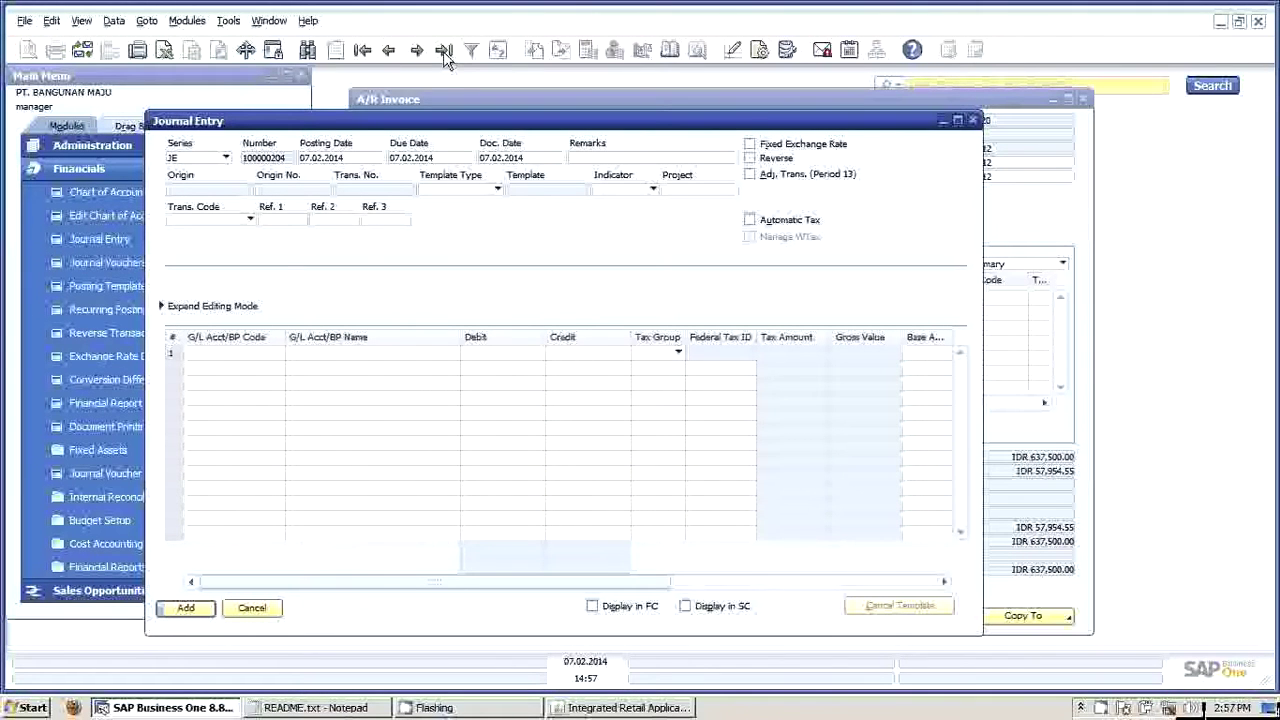
key("Tab")
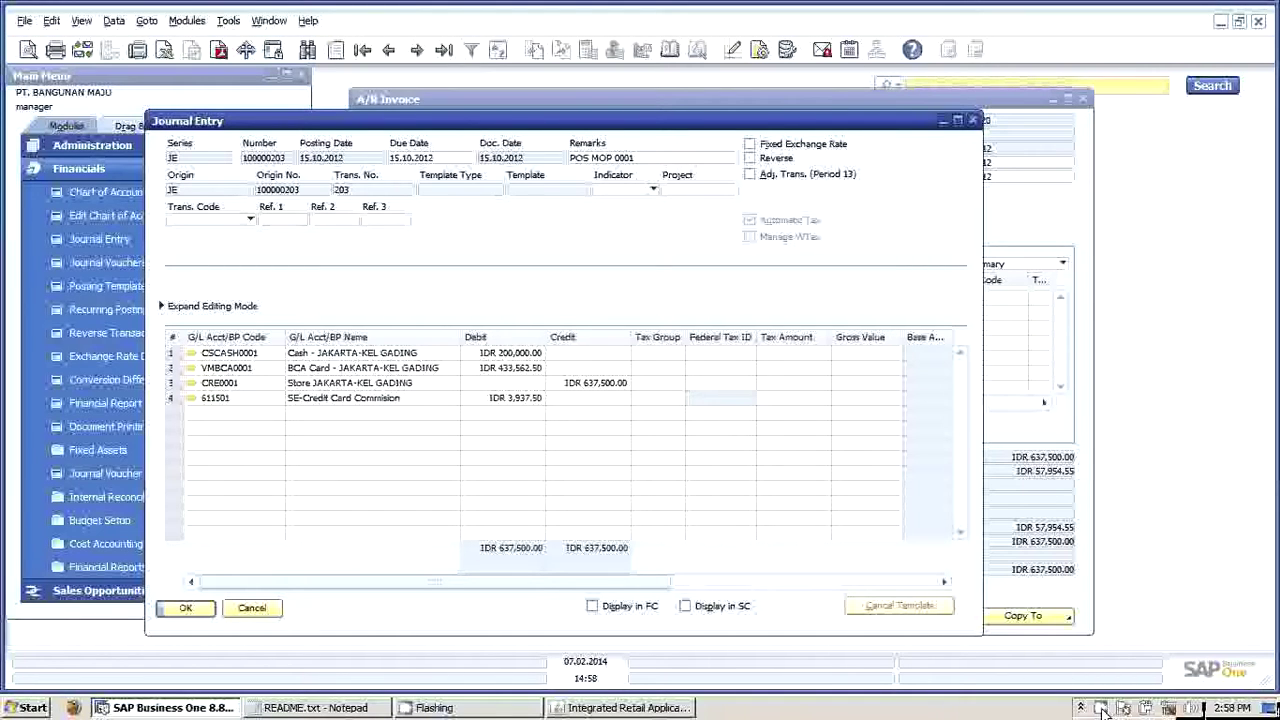
left_click(1101, 706)
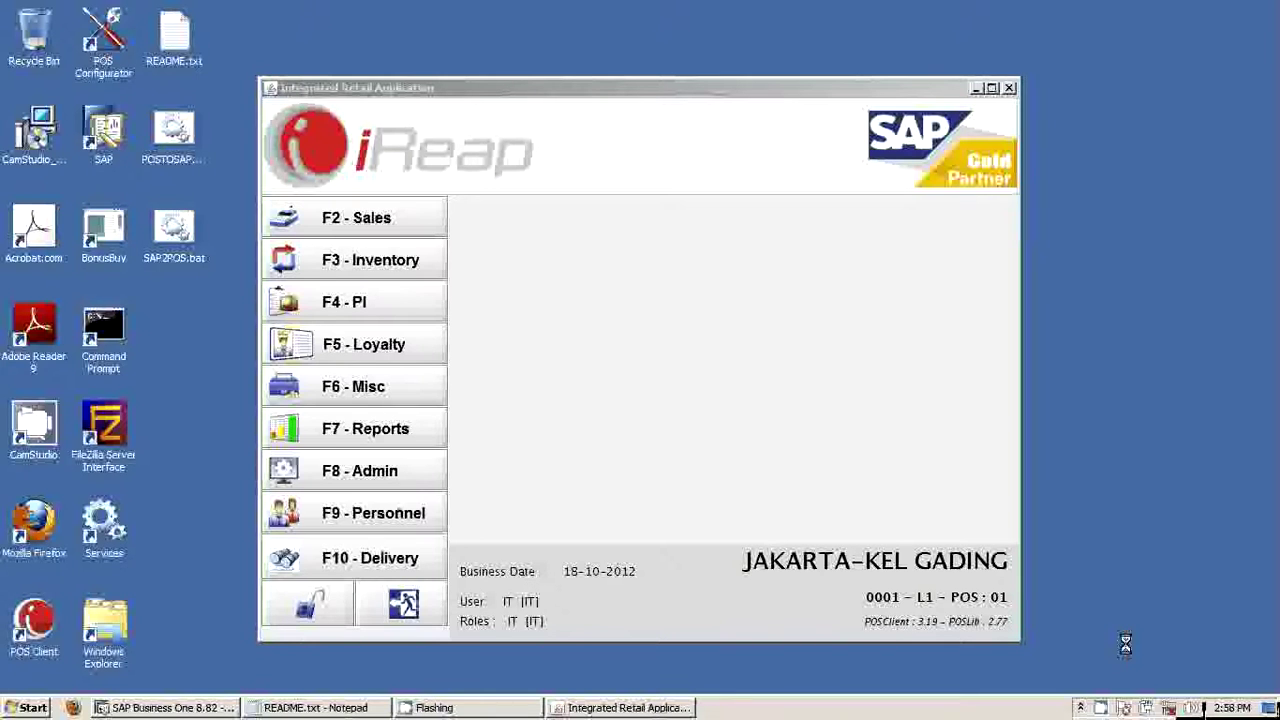
Open the Daily Sales Report from iReap's reports section
left_click(360, 440)
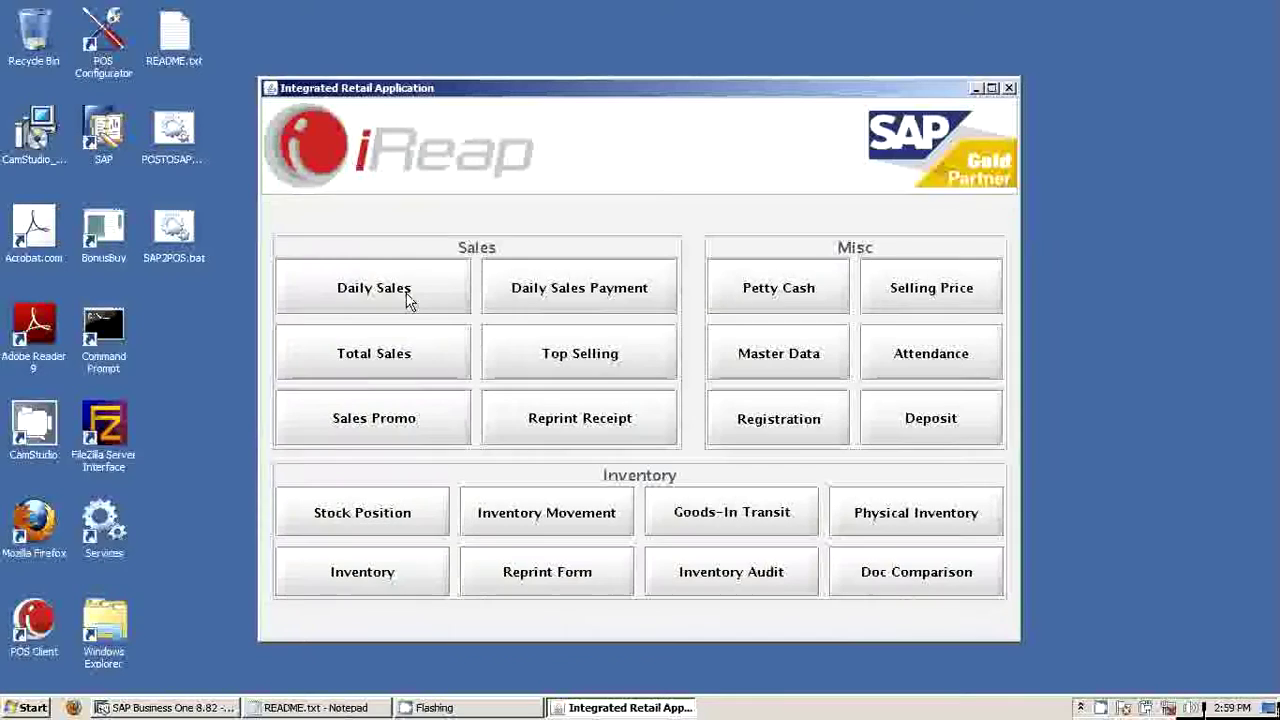
left_click(408, 301)
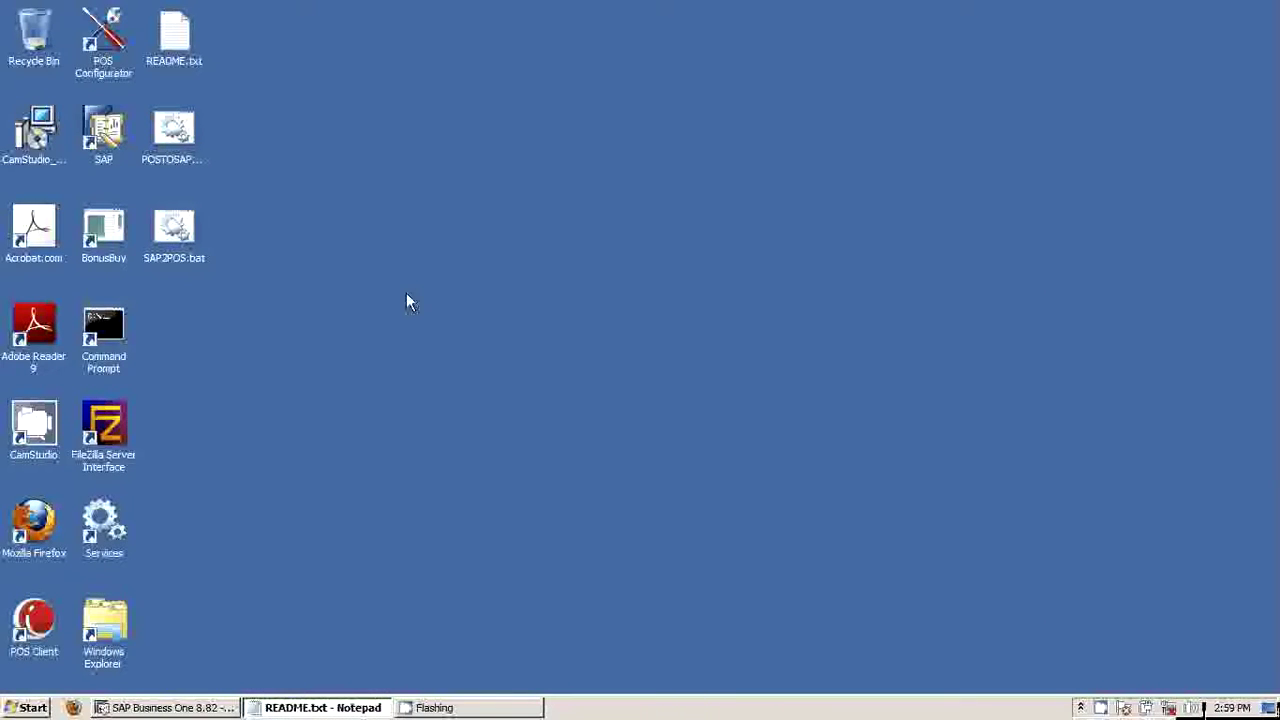
right_click(1120, 708)
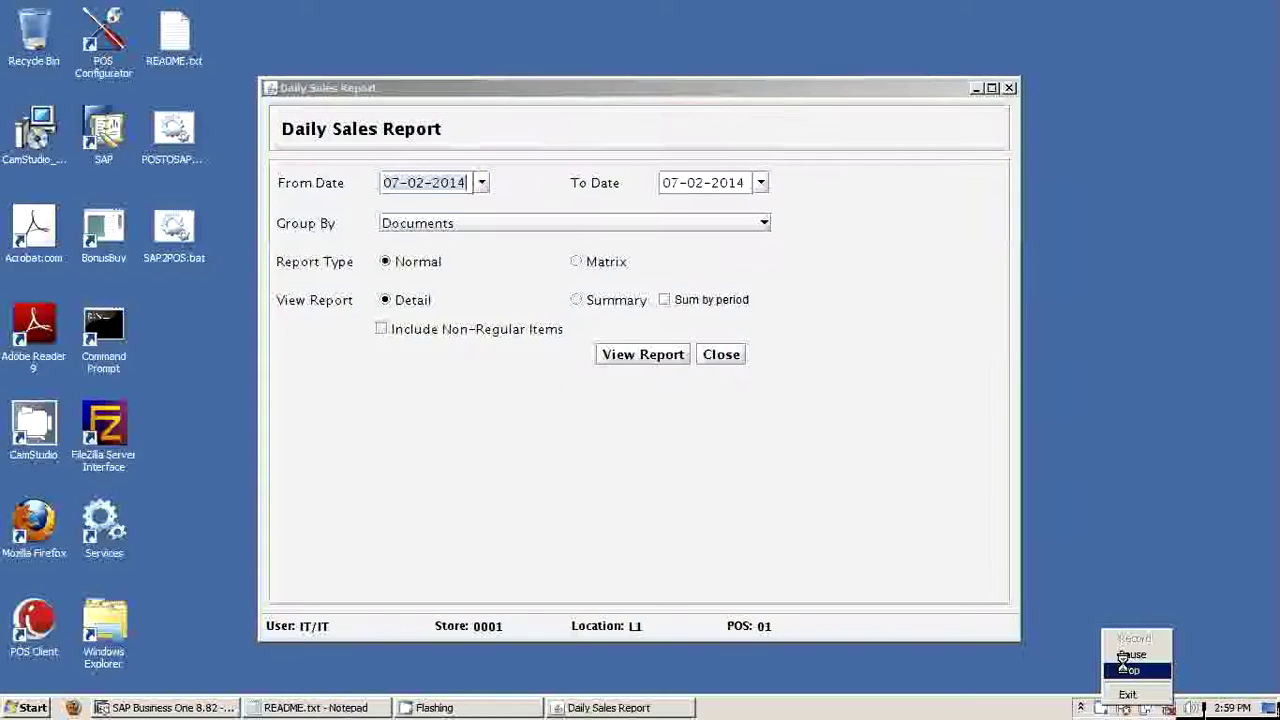
Change the From Date to 18-10-2012 and view the report through 07-02-2014
left_click(1123, 665)
left_click(400, 183)
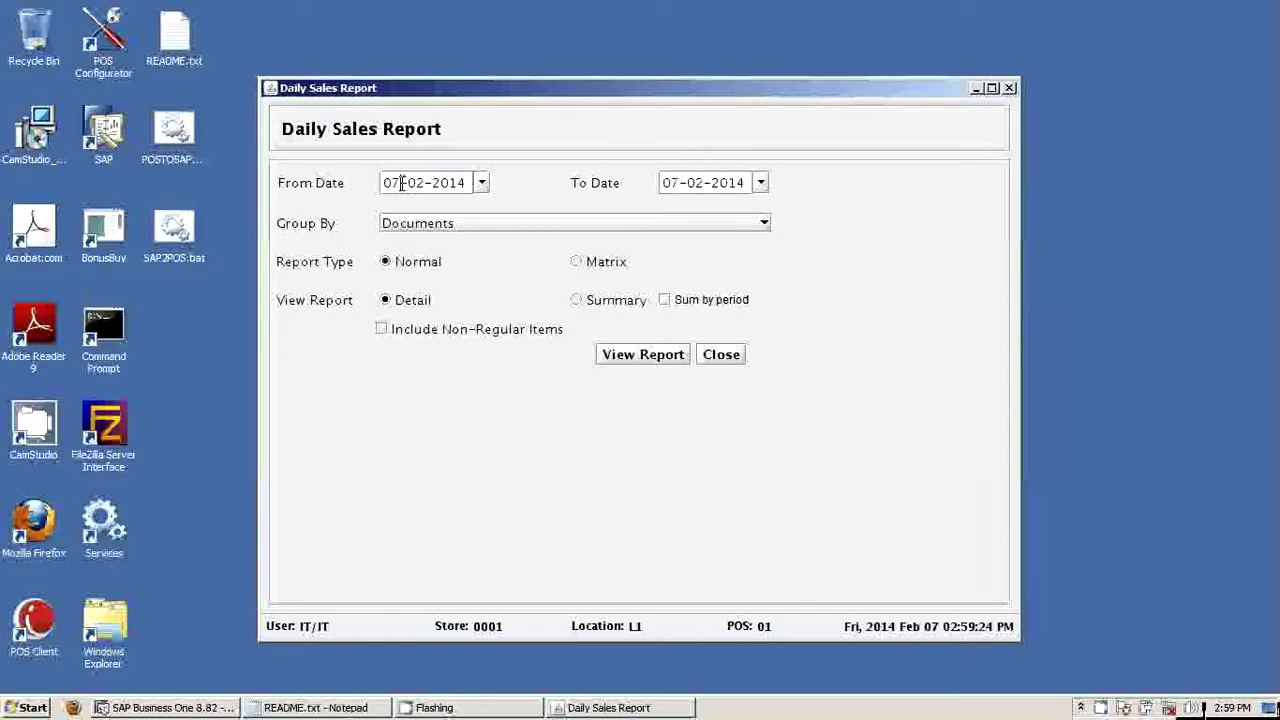
double_click(400, 183)
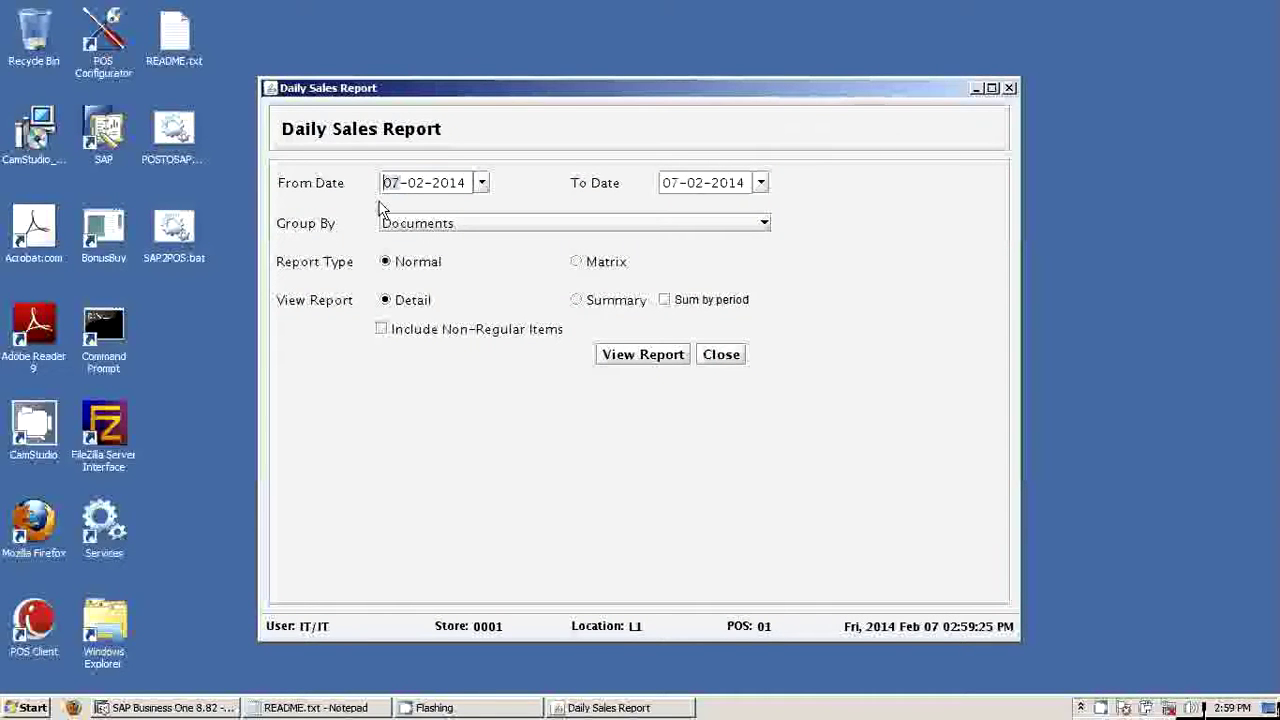
type("18")
key("Right")
key("Delete")
key("Delete")
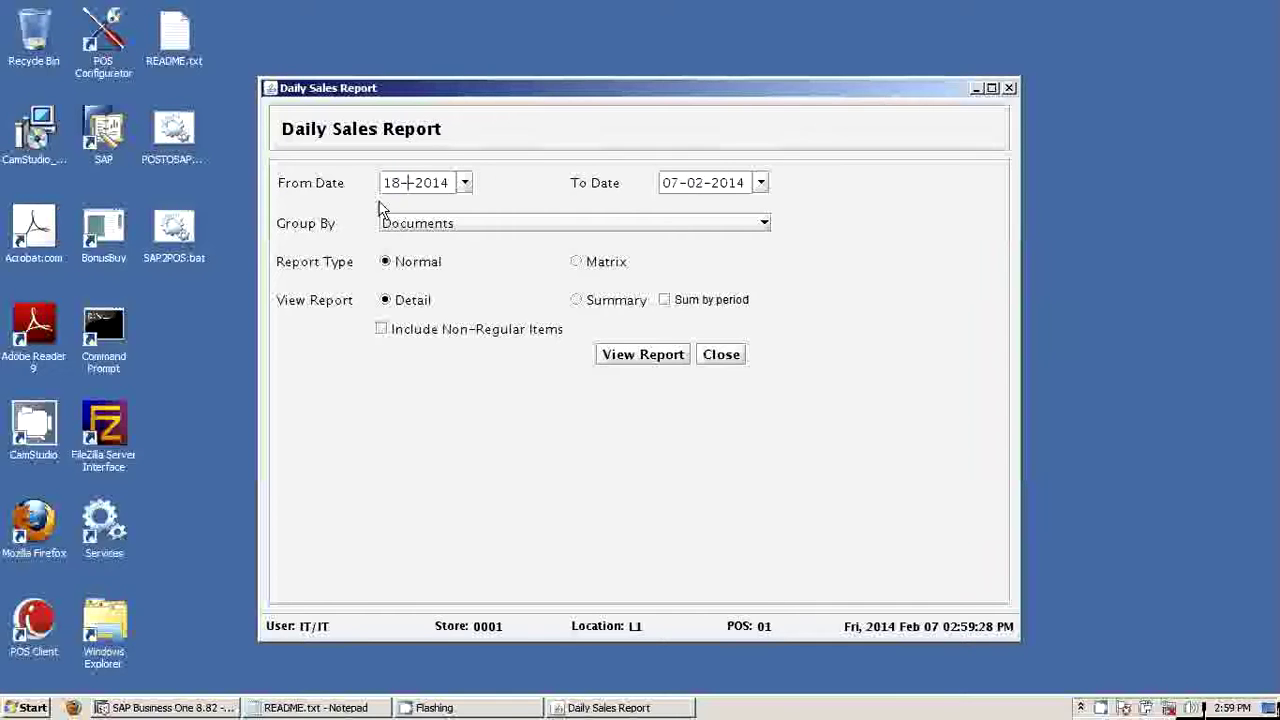
type("10")
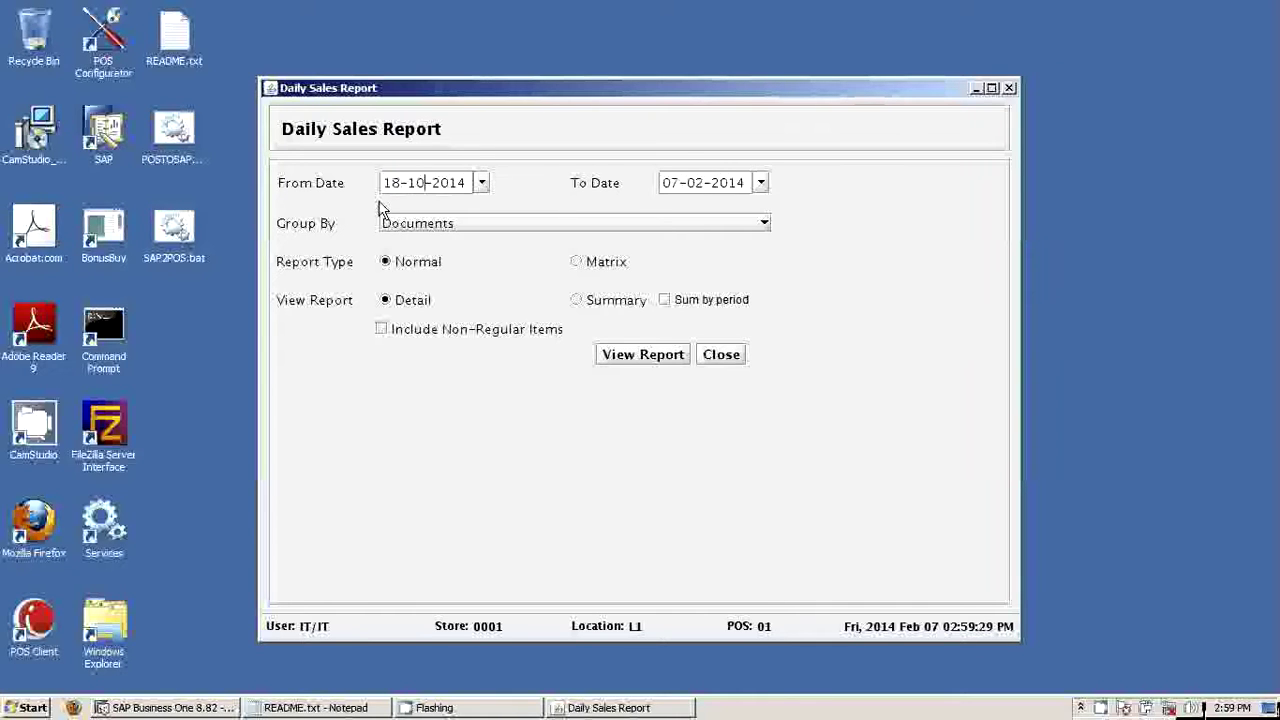
key("End")
key("BackSpace")
type("2")
left_click(629, 356)
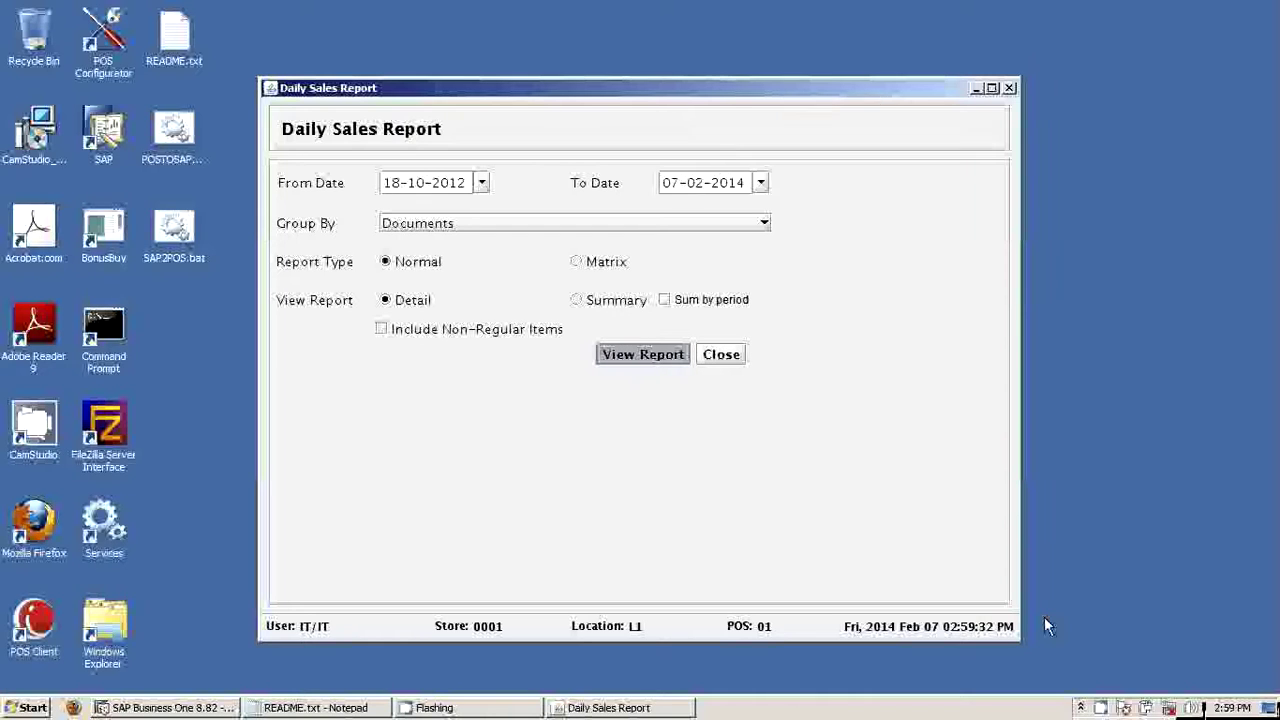
right_click(1101, 707)
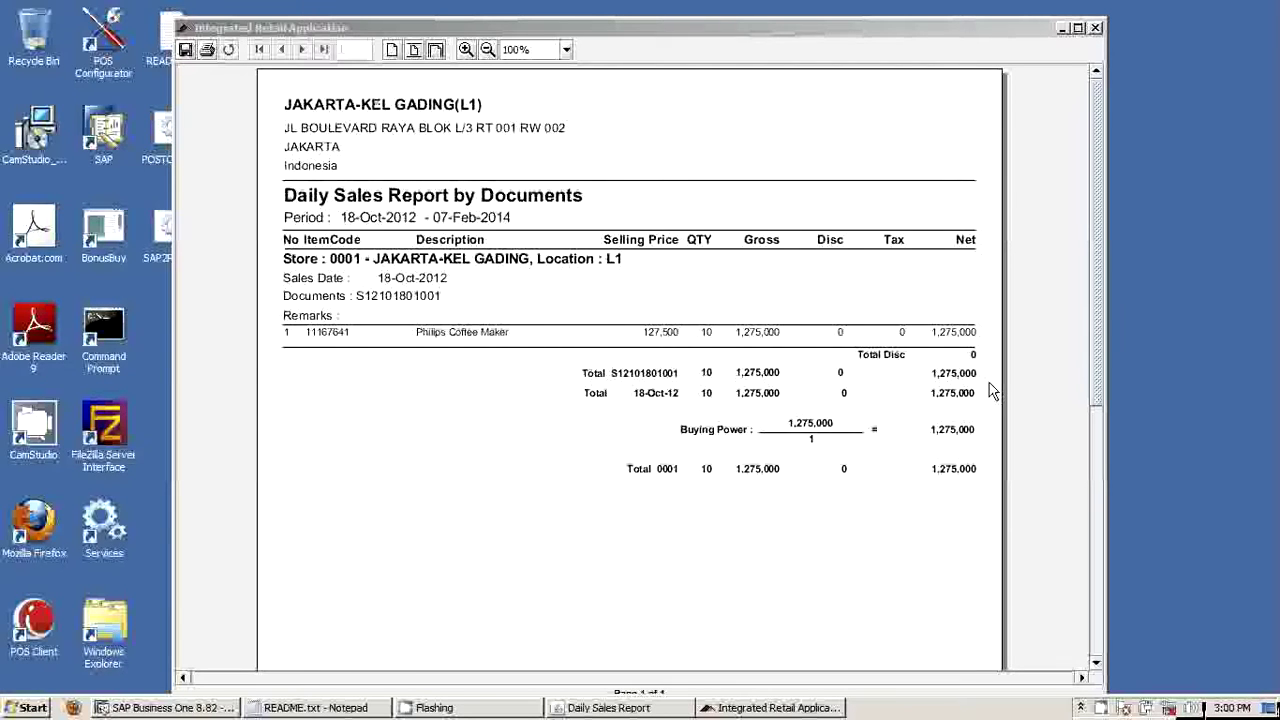
Review the report (10 Philips Coffee Makers, 1,275,000 net), then minimize the preview
left_click(1064, 30)
Close the Daily Sales Report settings and show iReap's system administration functions
left_click(1064, 30)
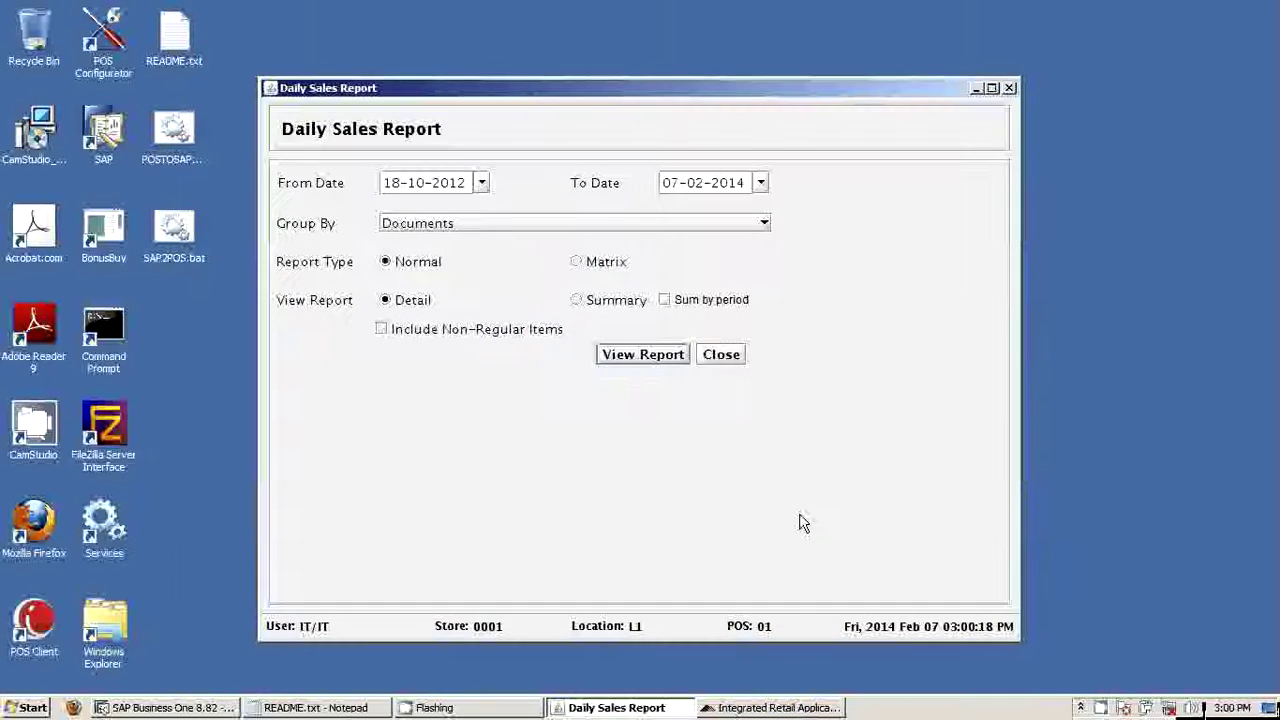
key("Escape")
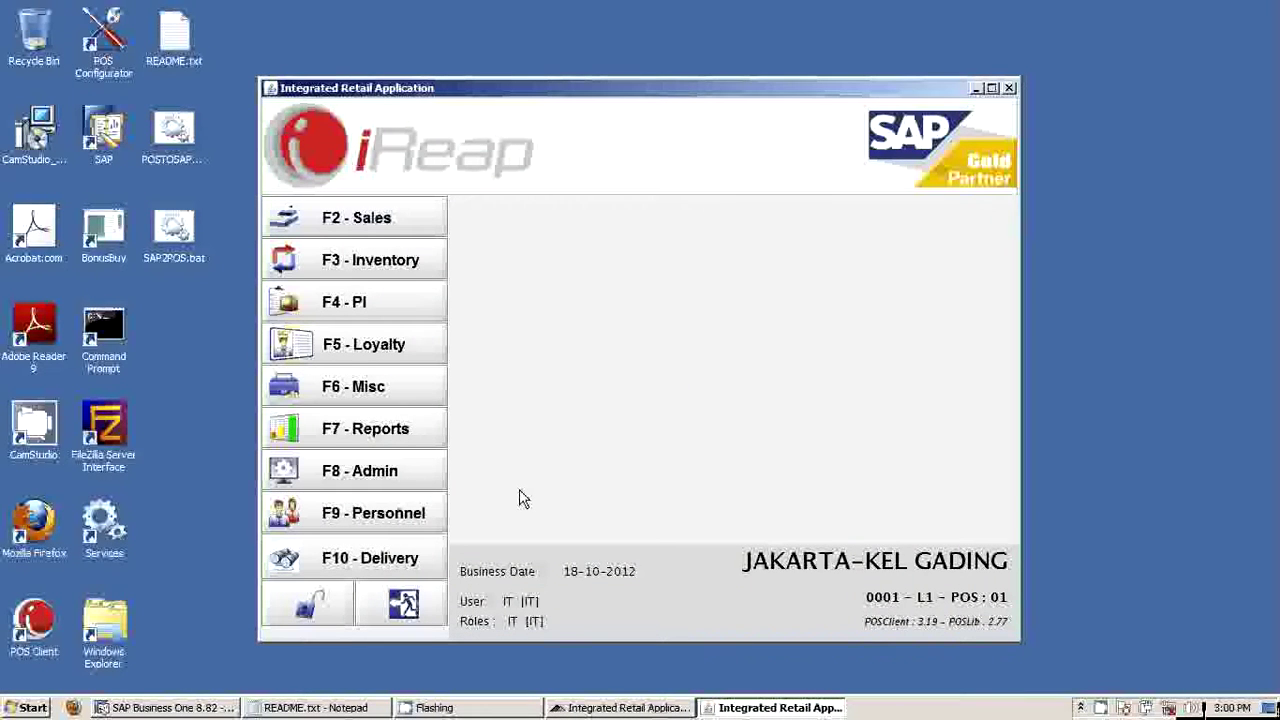
left_click(385, 440)
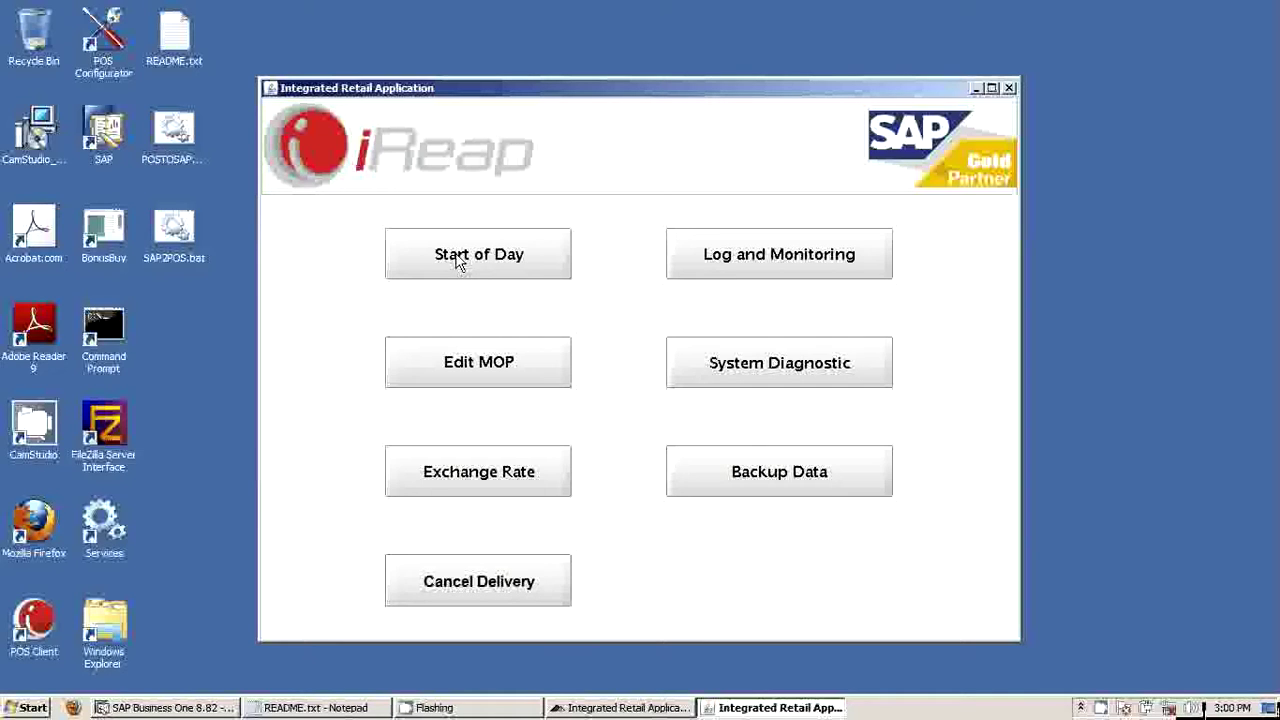
Run POSTOSAP.bat from its desktop icon's context menu
right_click(174, 132)
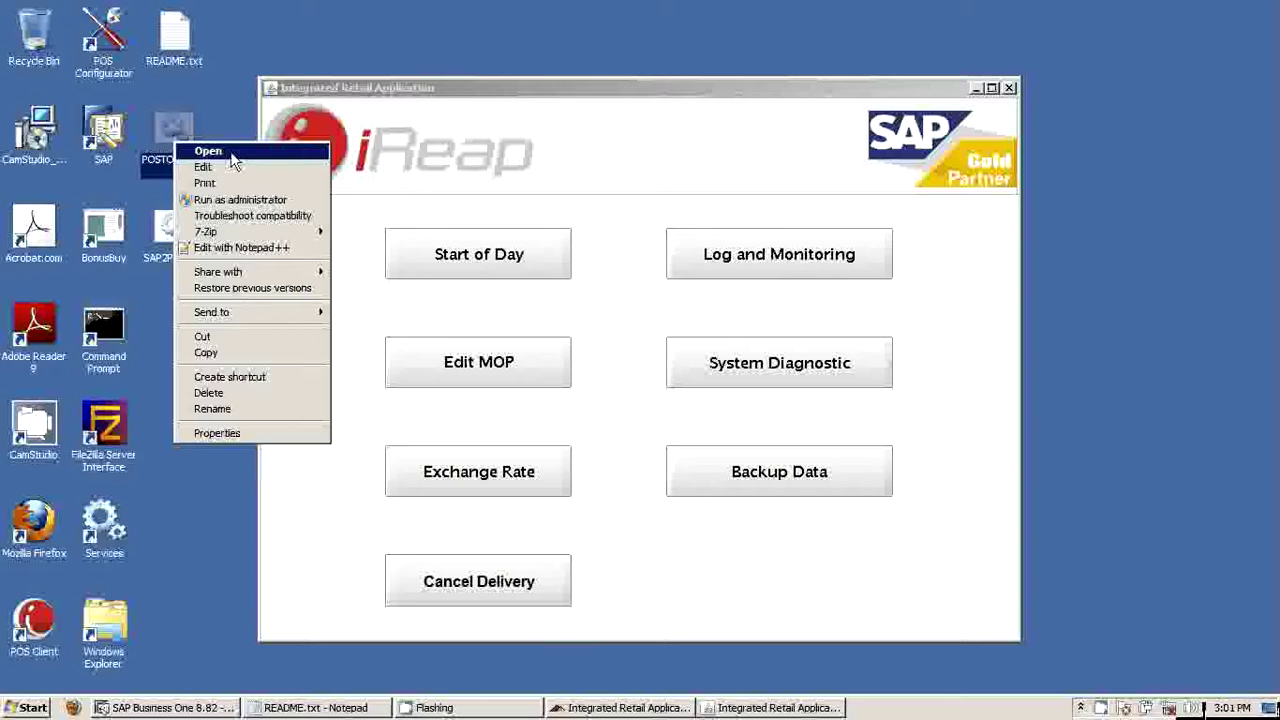
left_click(238, 155)
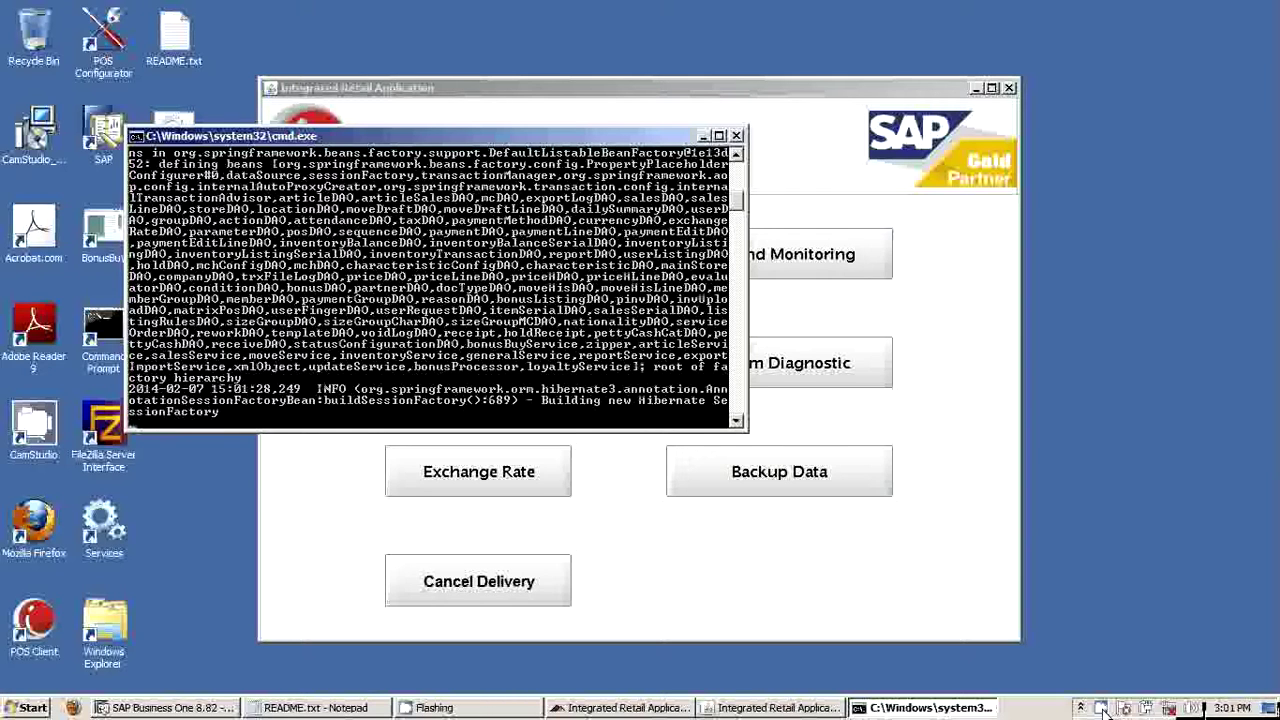
Let POSTOSAP convert the SALES file to XML in C:\DATASAP\INBOUND and back it up
right_click(1103, 708)
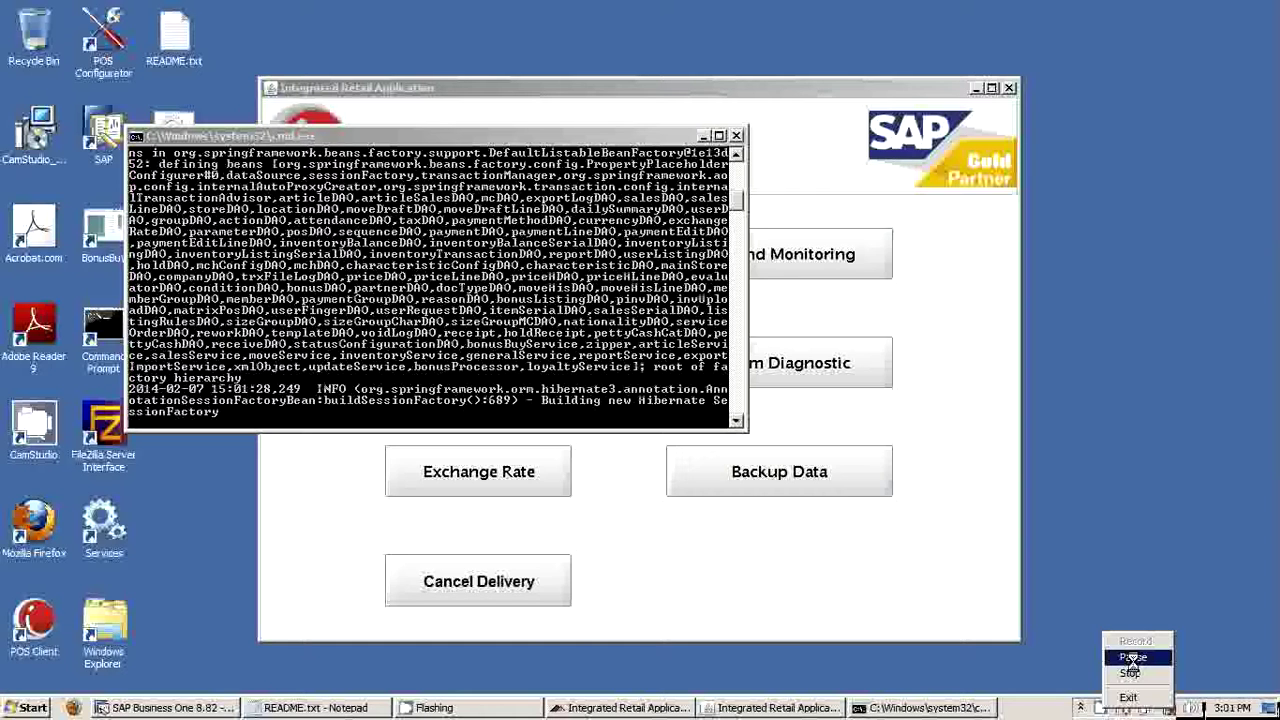
left_click(1133, 658)
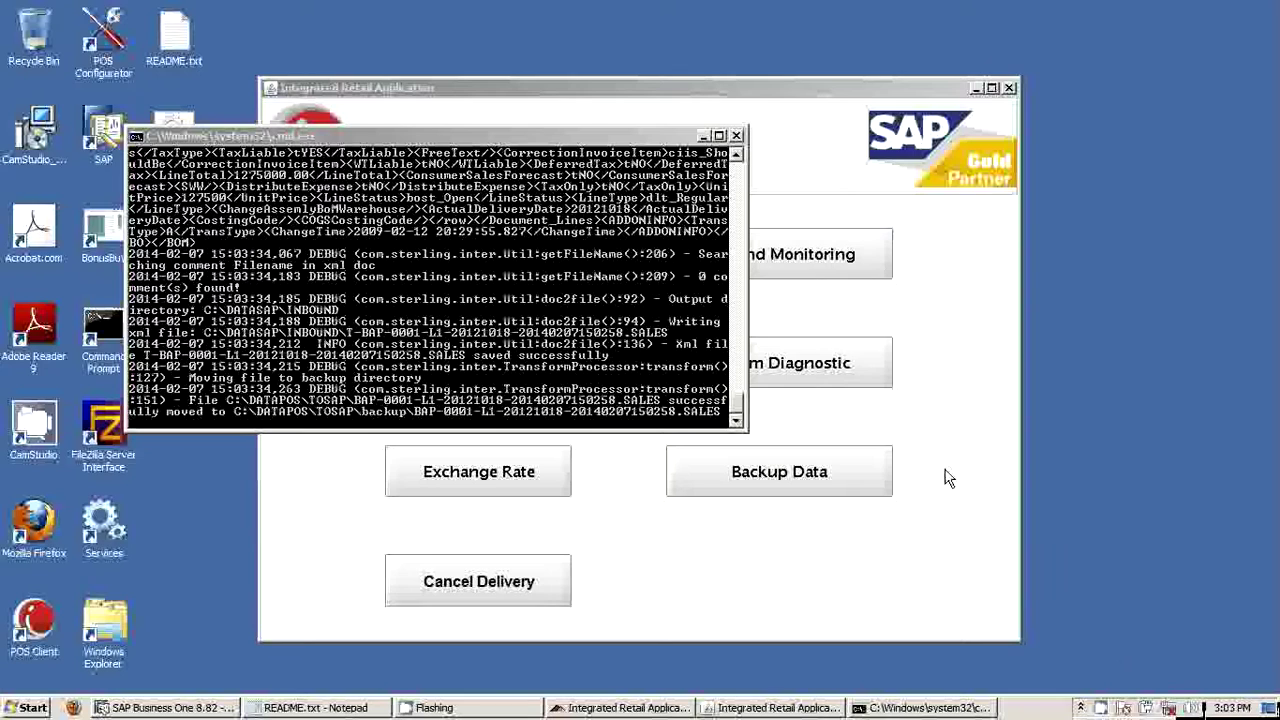
Let POSTOSAP transform the *.MOP payment files with HBCMOP.xsl into C:\DATASAP\INBOUND
right_click(1104, 708)
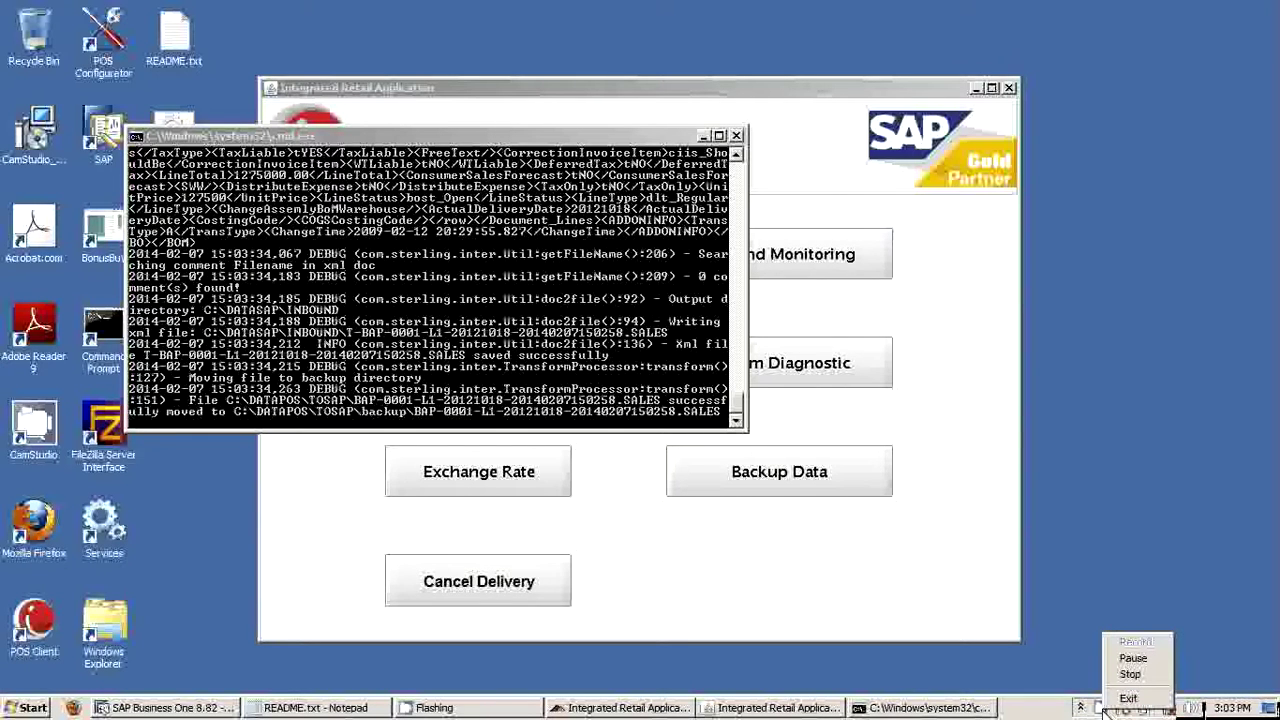
left_click(610, 274)
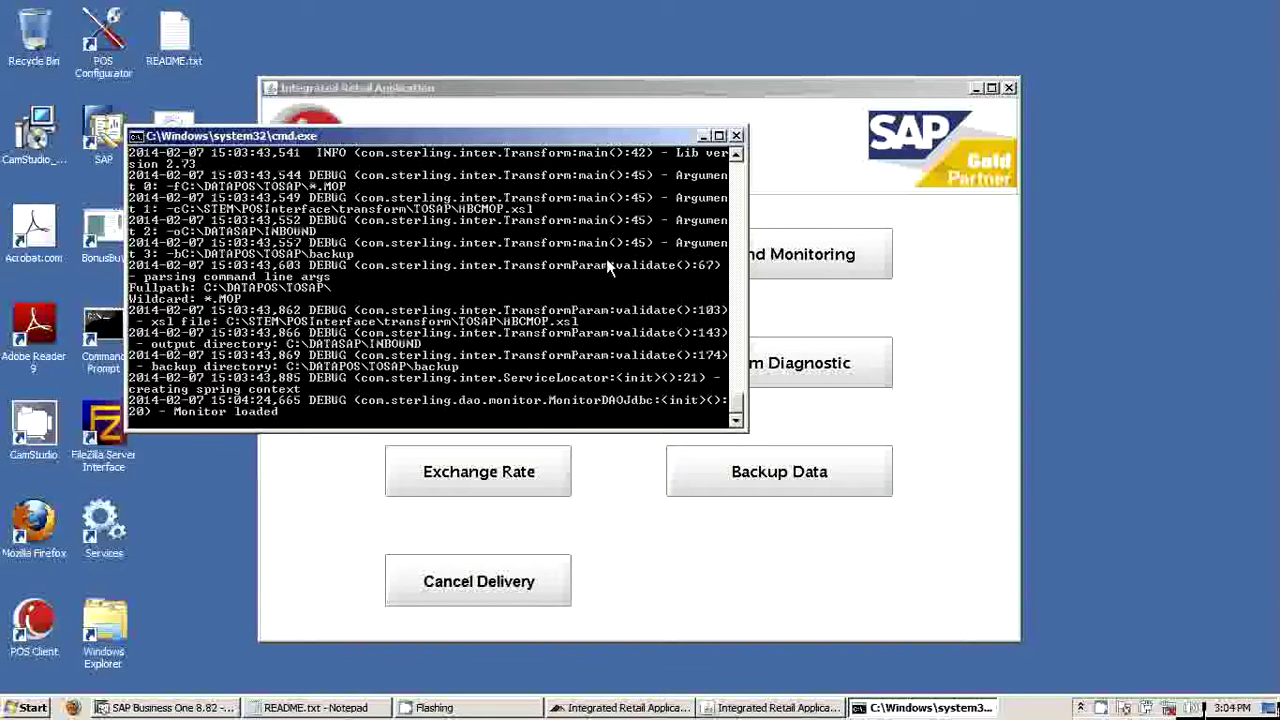
Wait for the POSTOSAP batch to finish and its Command Prompt window to close
right_click(1105, 708)
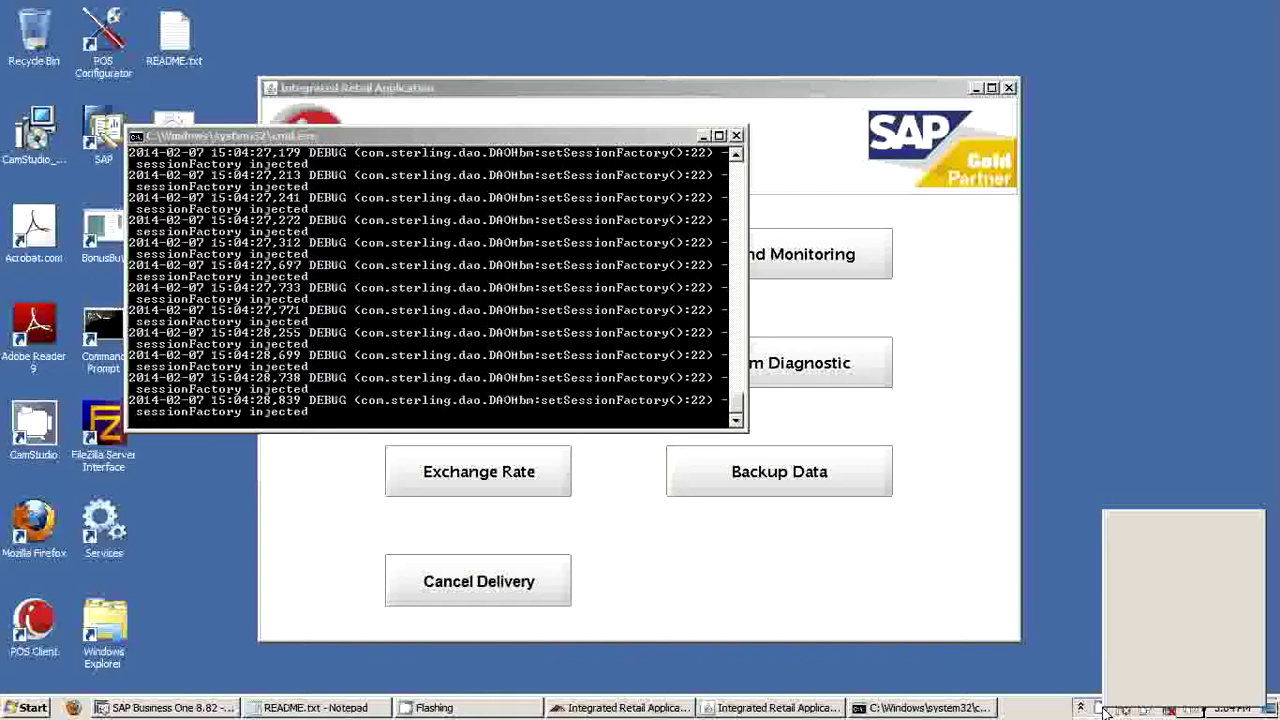
left_click(1101, 708)
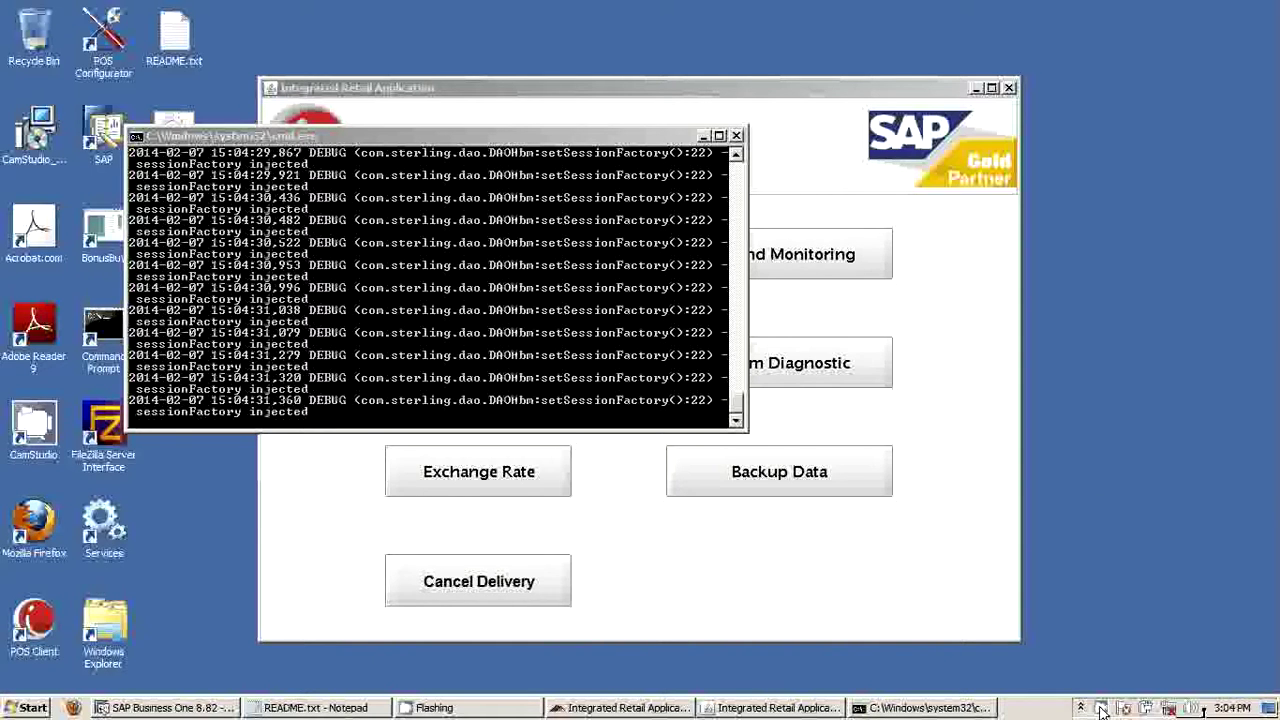
right_click(1101, 708)
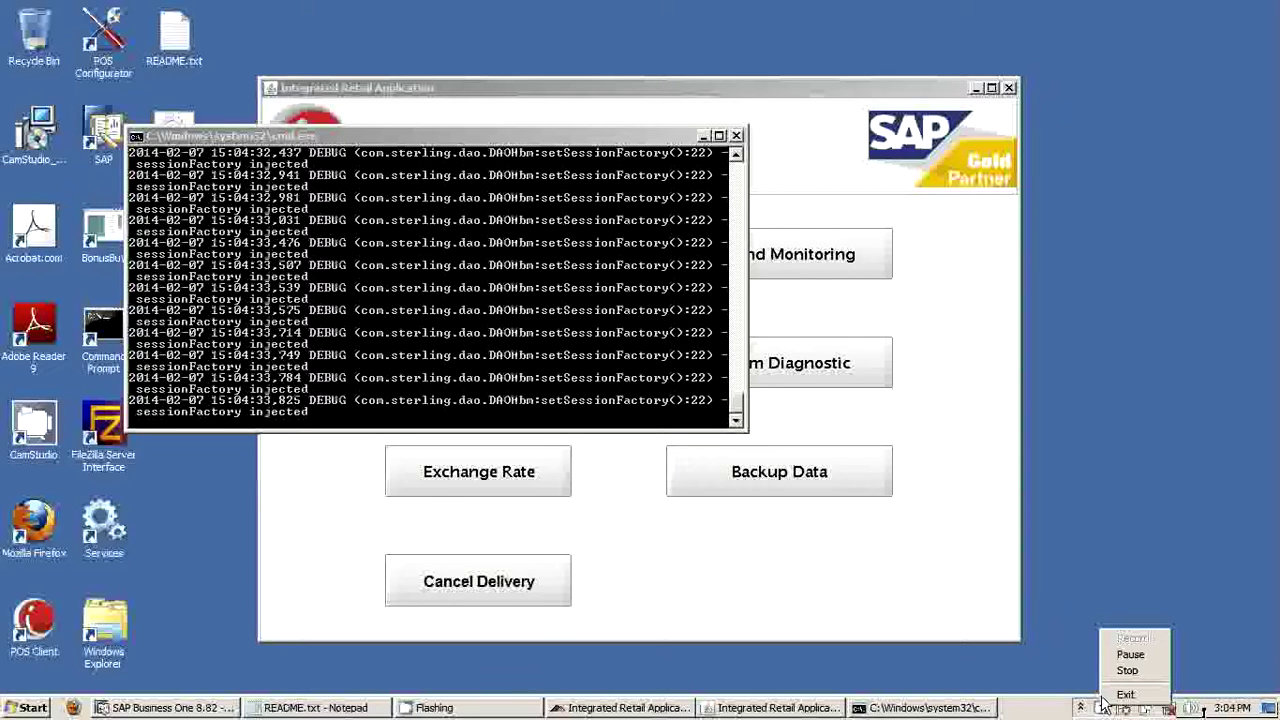
left_click(1130, 654)
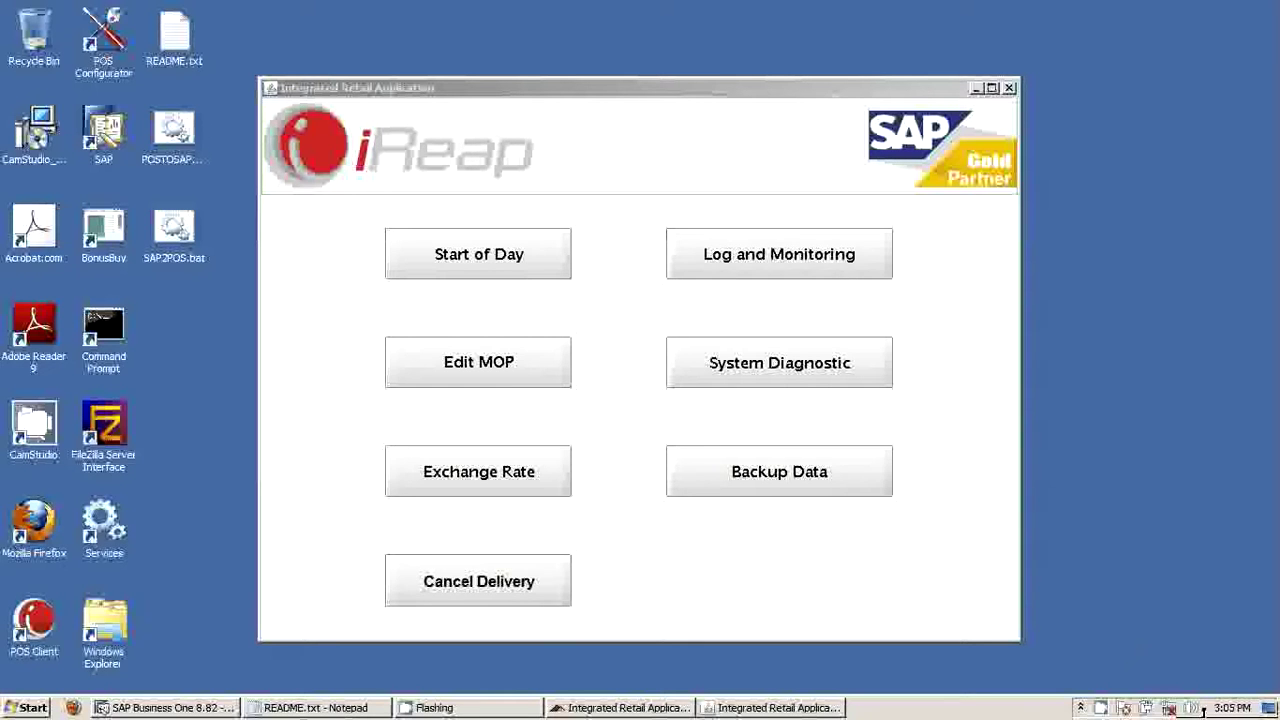
Bring up A/R invoice 250000021: 10 Philips Coffee Makers totalling IDR 1,275,000
key("alt+Tab")
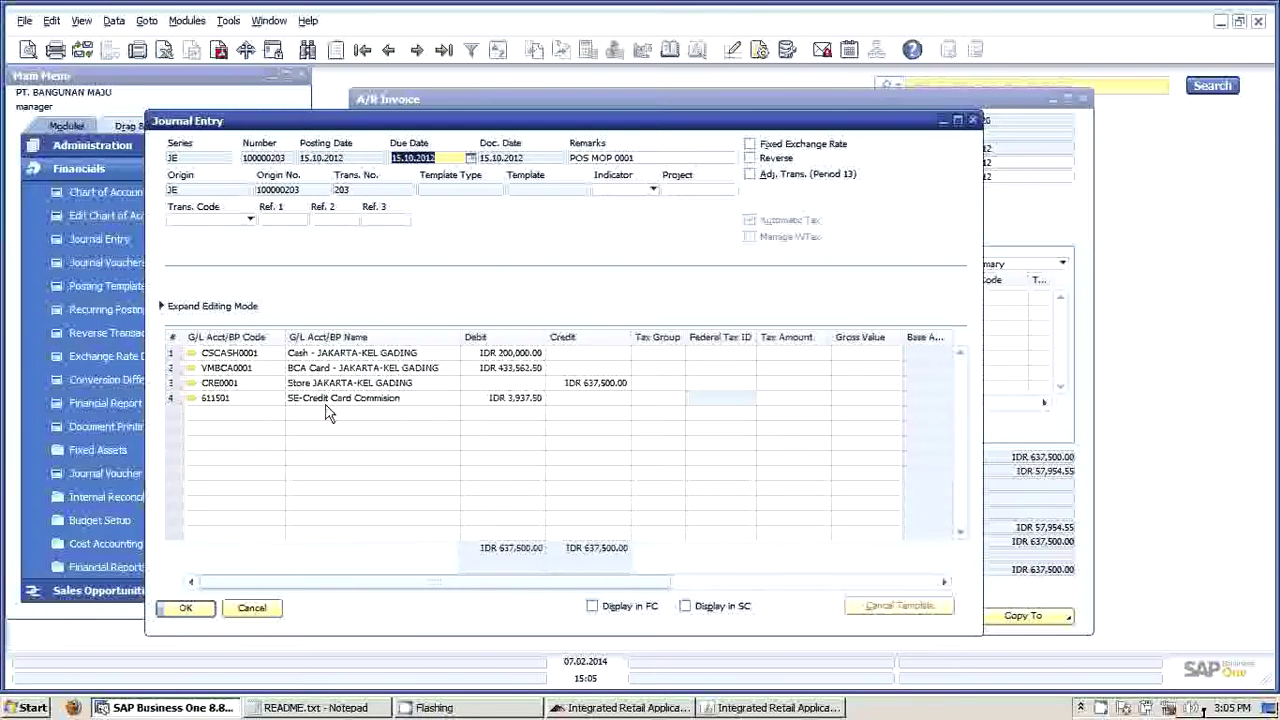
left_click(477, 103)
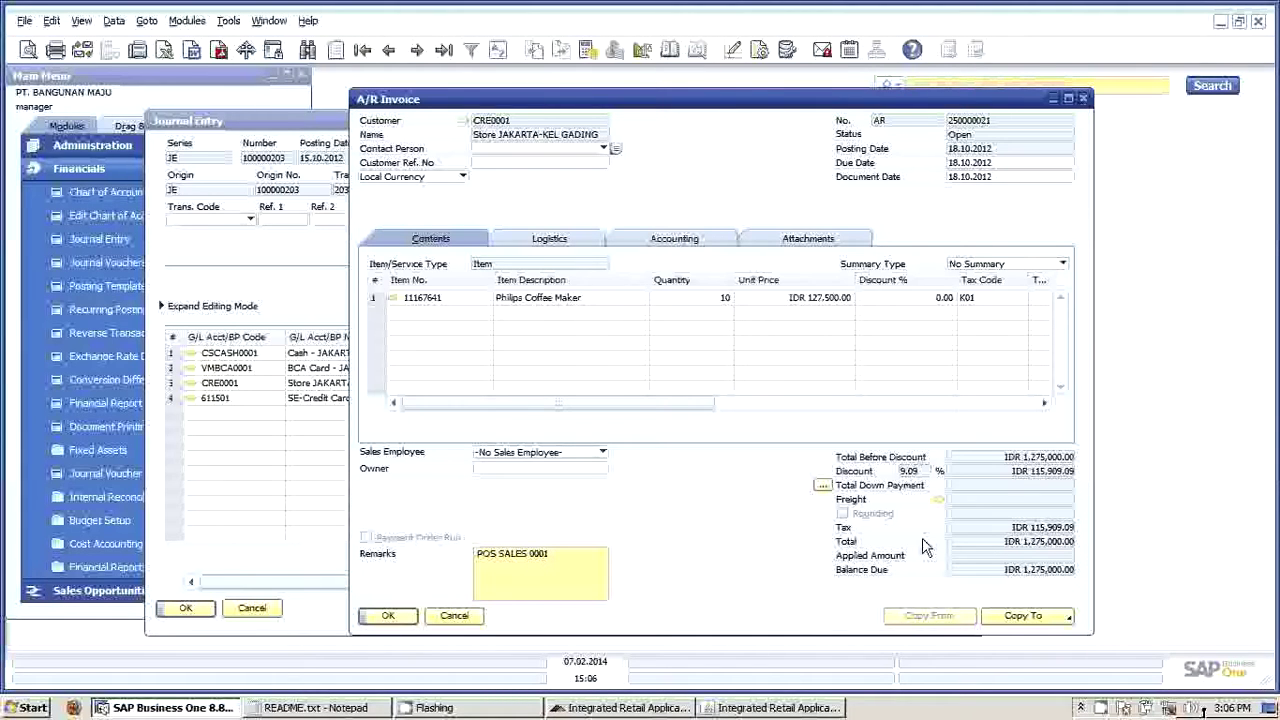
Show the newest journal entry 100000205, splitting IDR 1,275,000 across cash, BCA card and commission
left_click(306, 127)
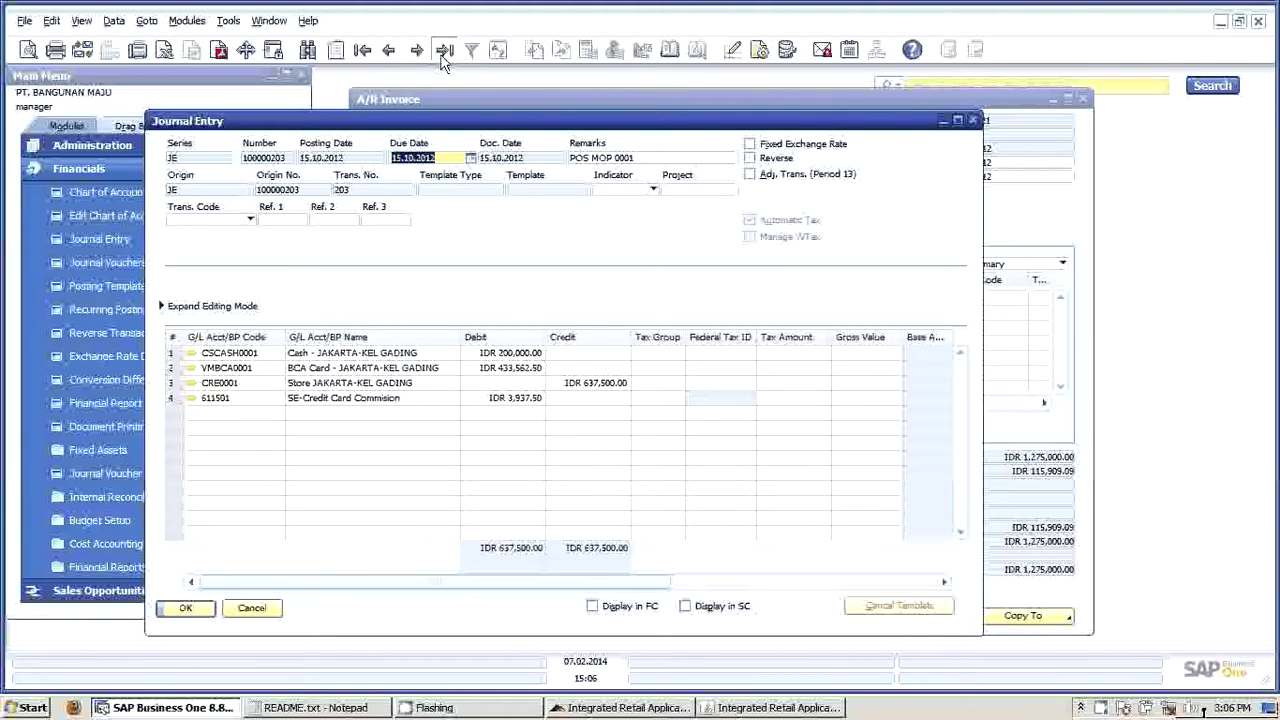
left_click(444, 52)
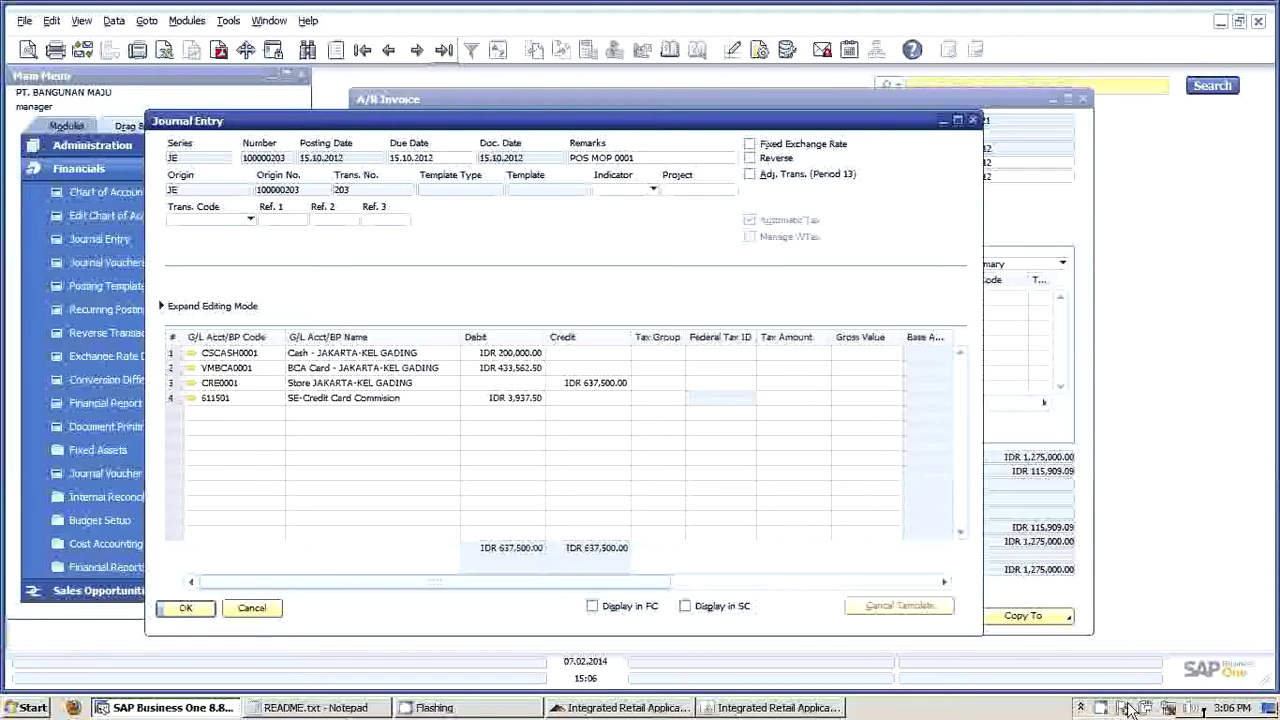
key("ctrl+Page_Down")
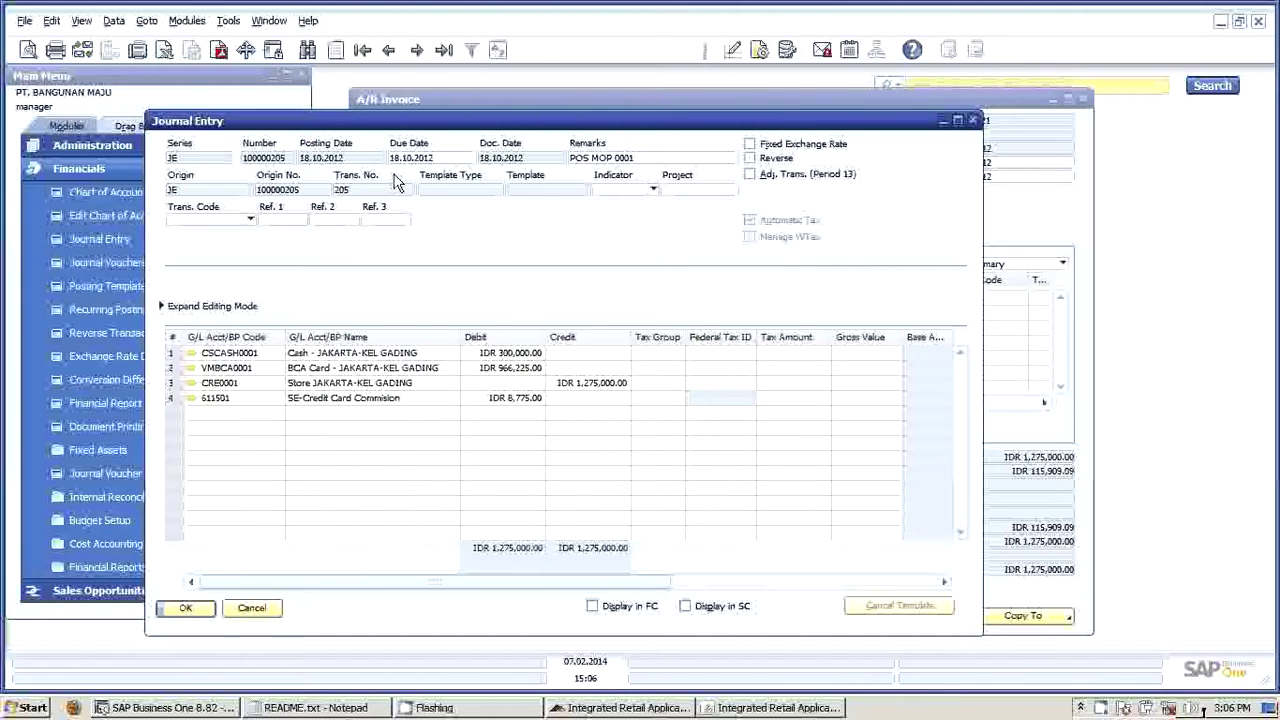
Check journal entry 100000205's due date and IDR 1,275,000 balance, and collapse Financials in the Main Menu
left_click(440, 160)
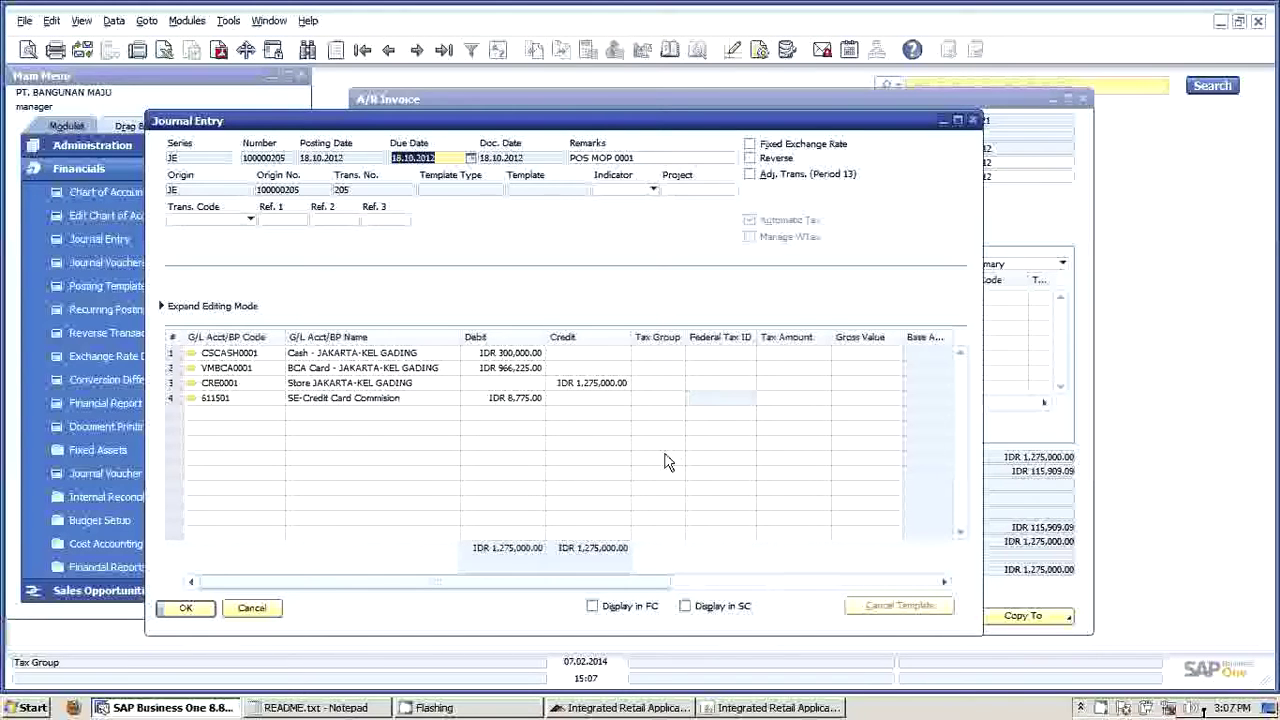
left_click(42, 169)
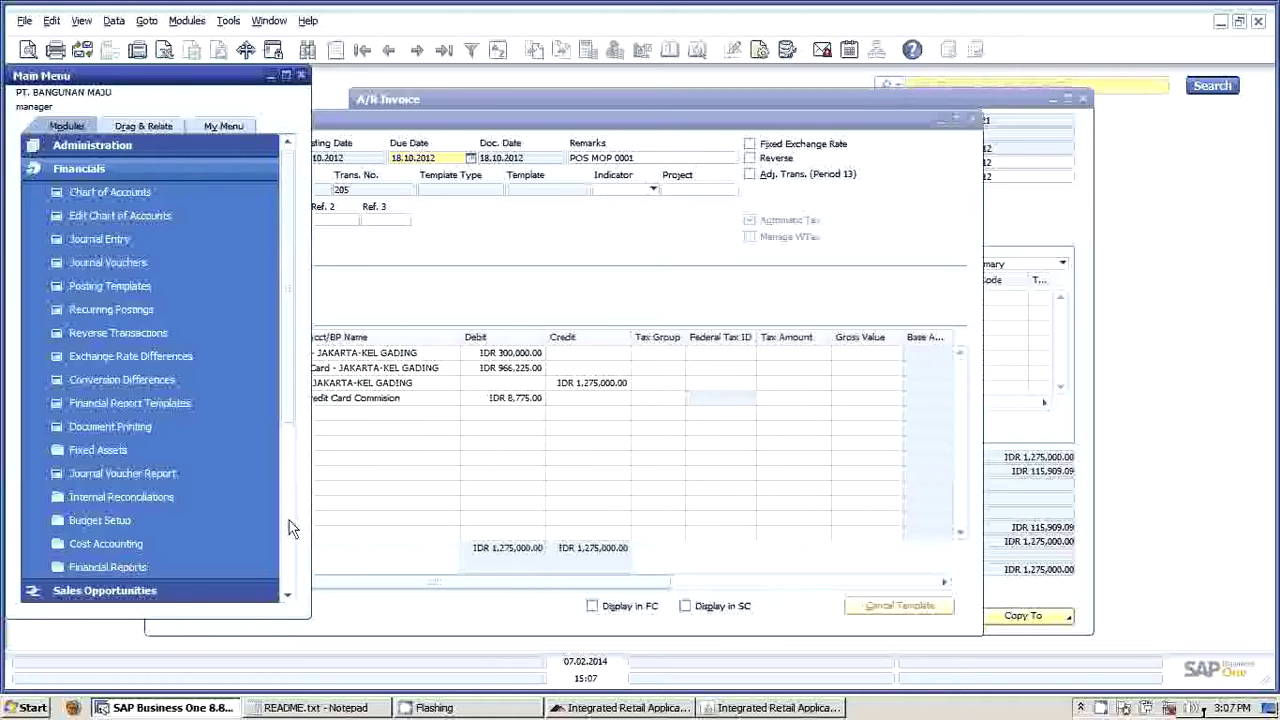
key("Left")
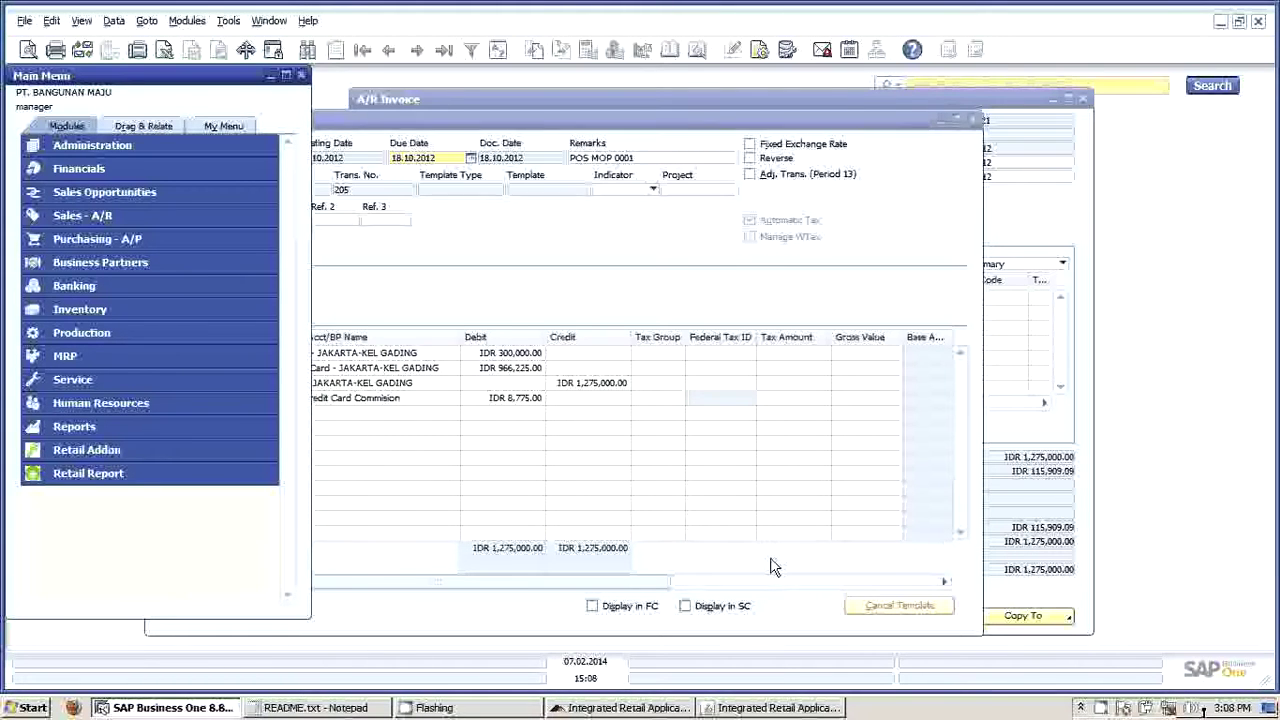
mouse_move(790, 710)
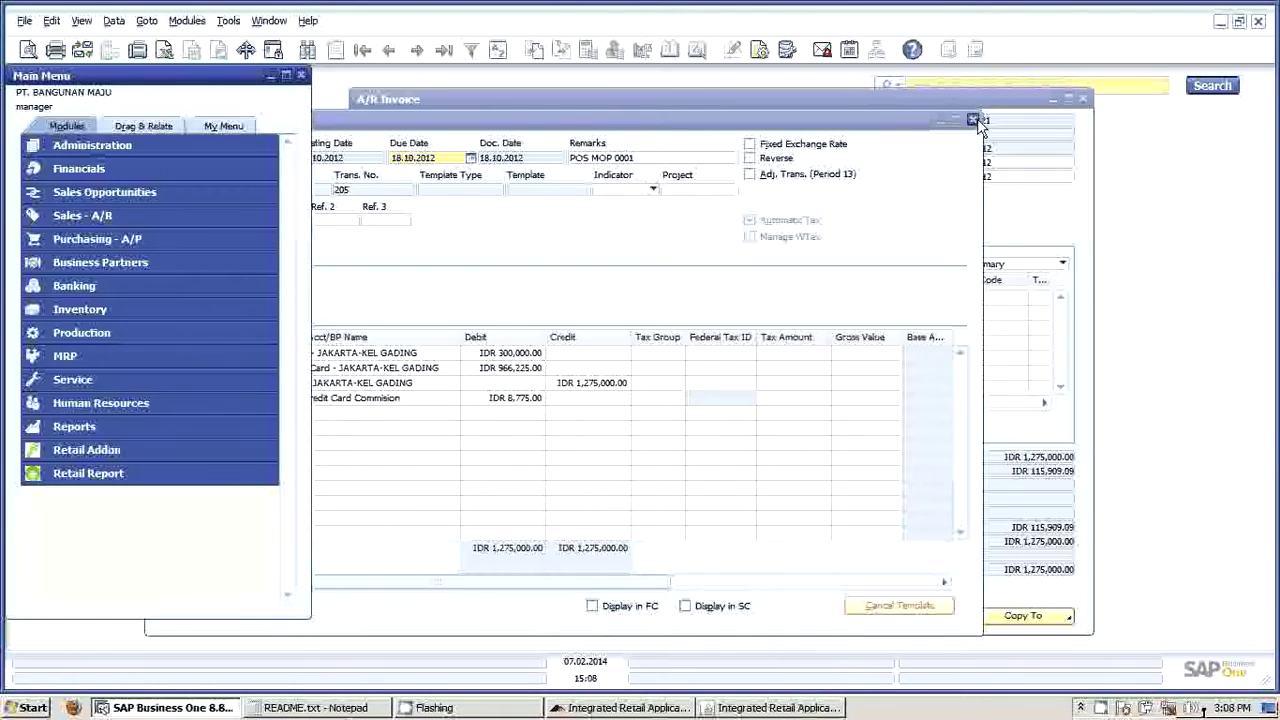
right_click(1106, 708)
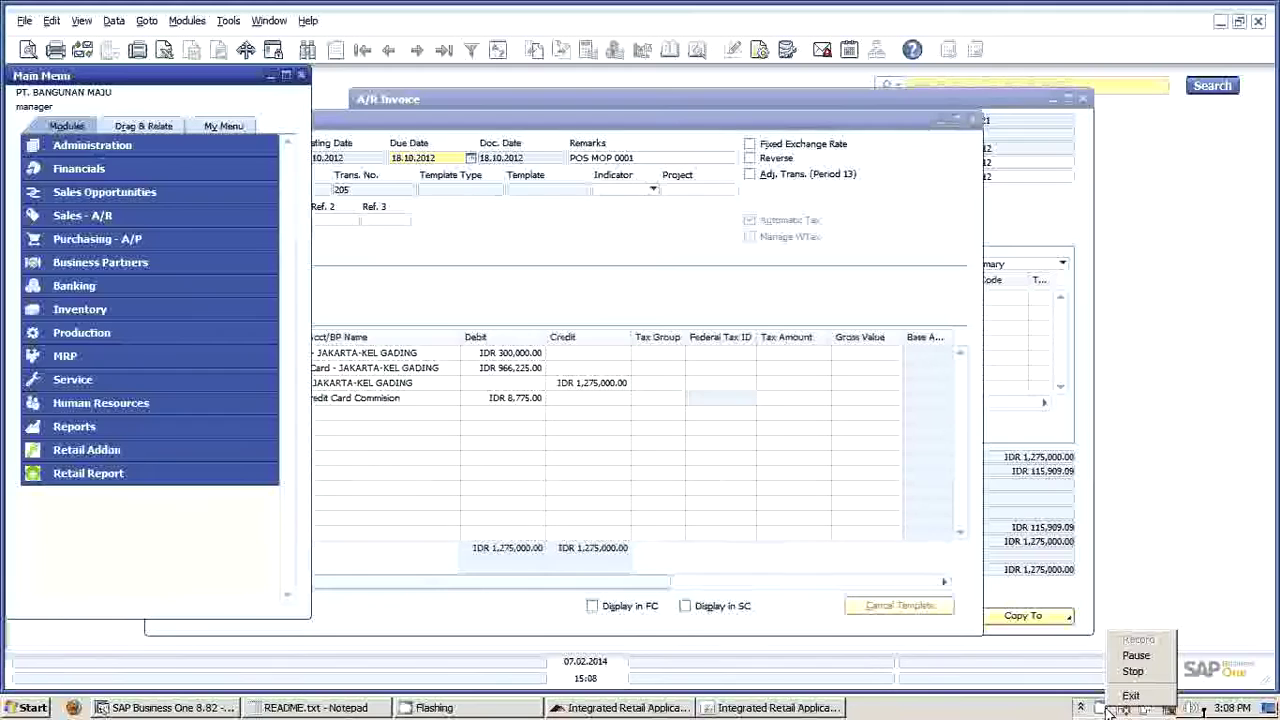